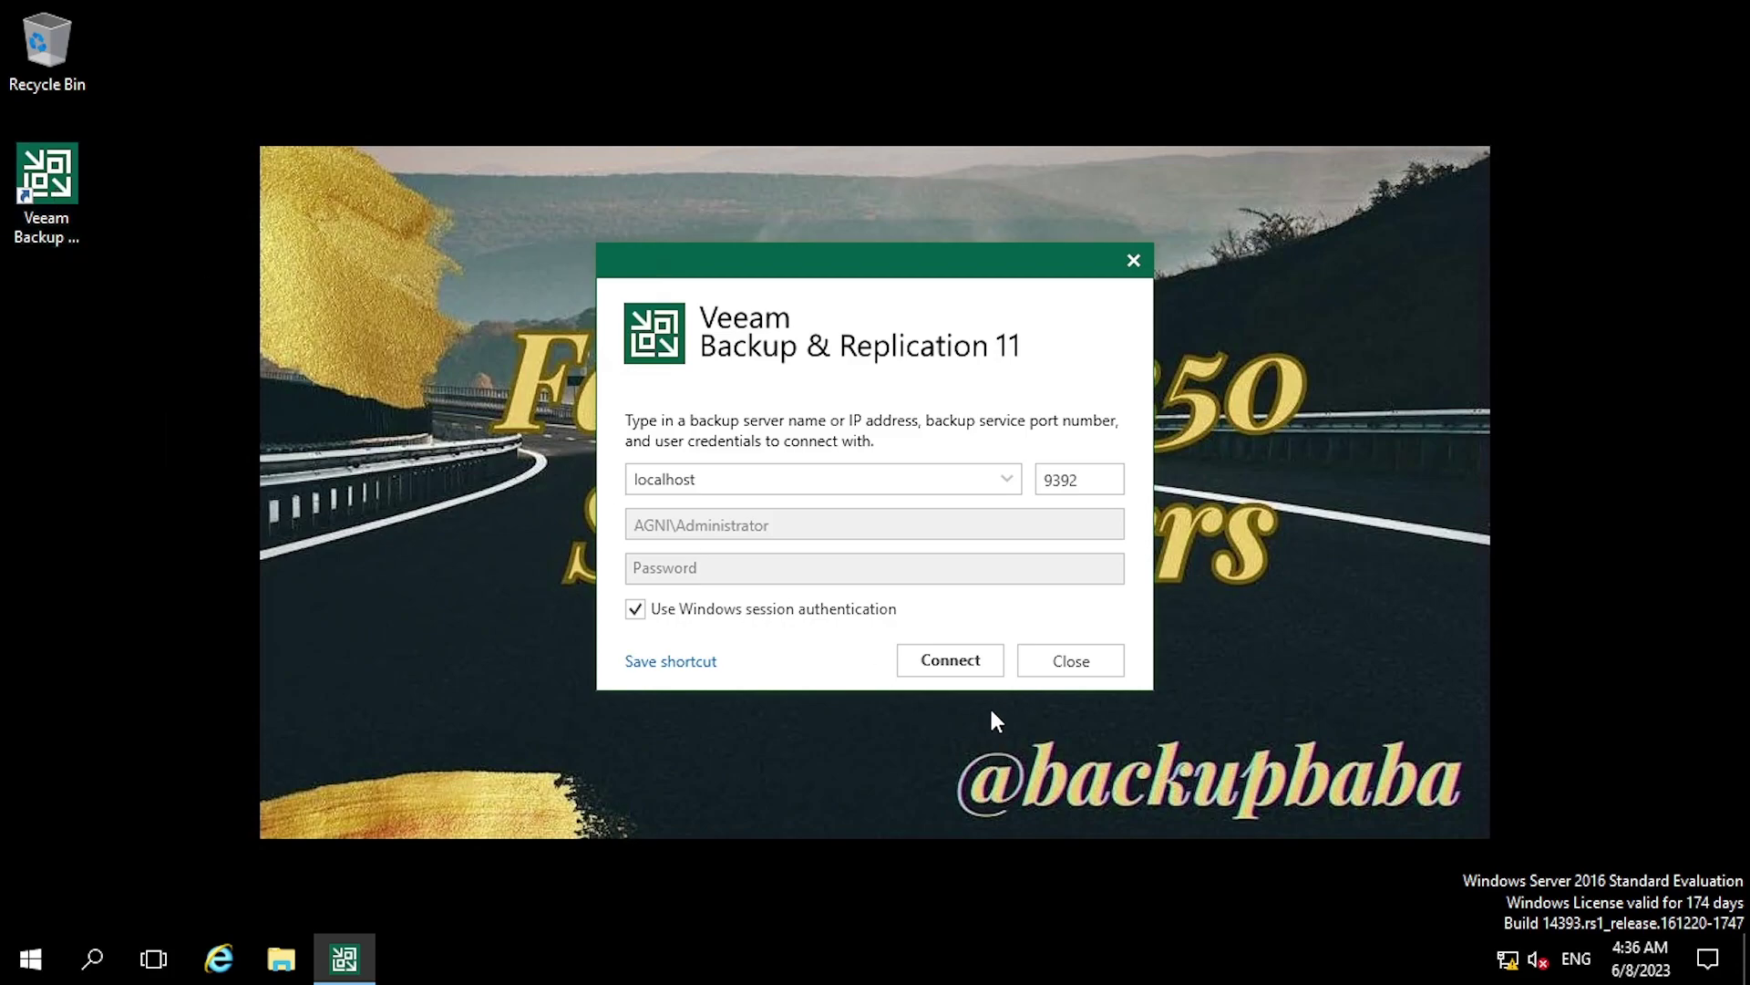
# Connect to the localhost backup server with Windows session authentication and show the backup repositories in the backup infrastructure
pyautogui.click(978, 665)
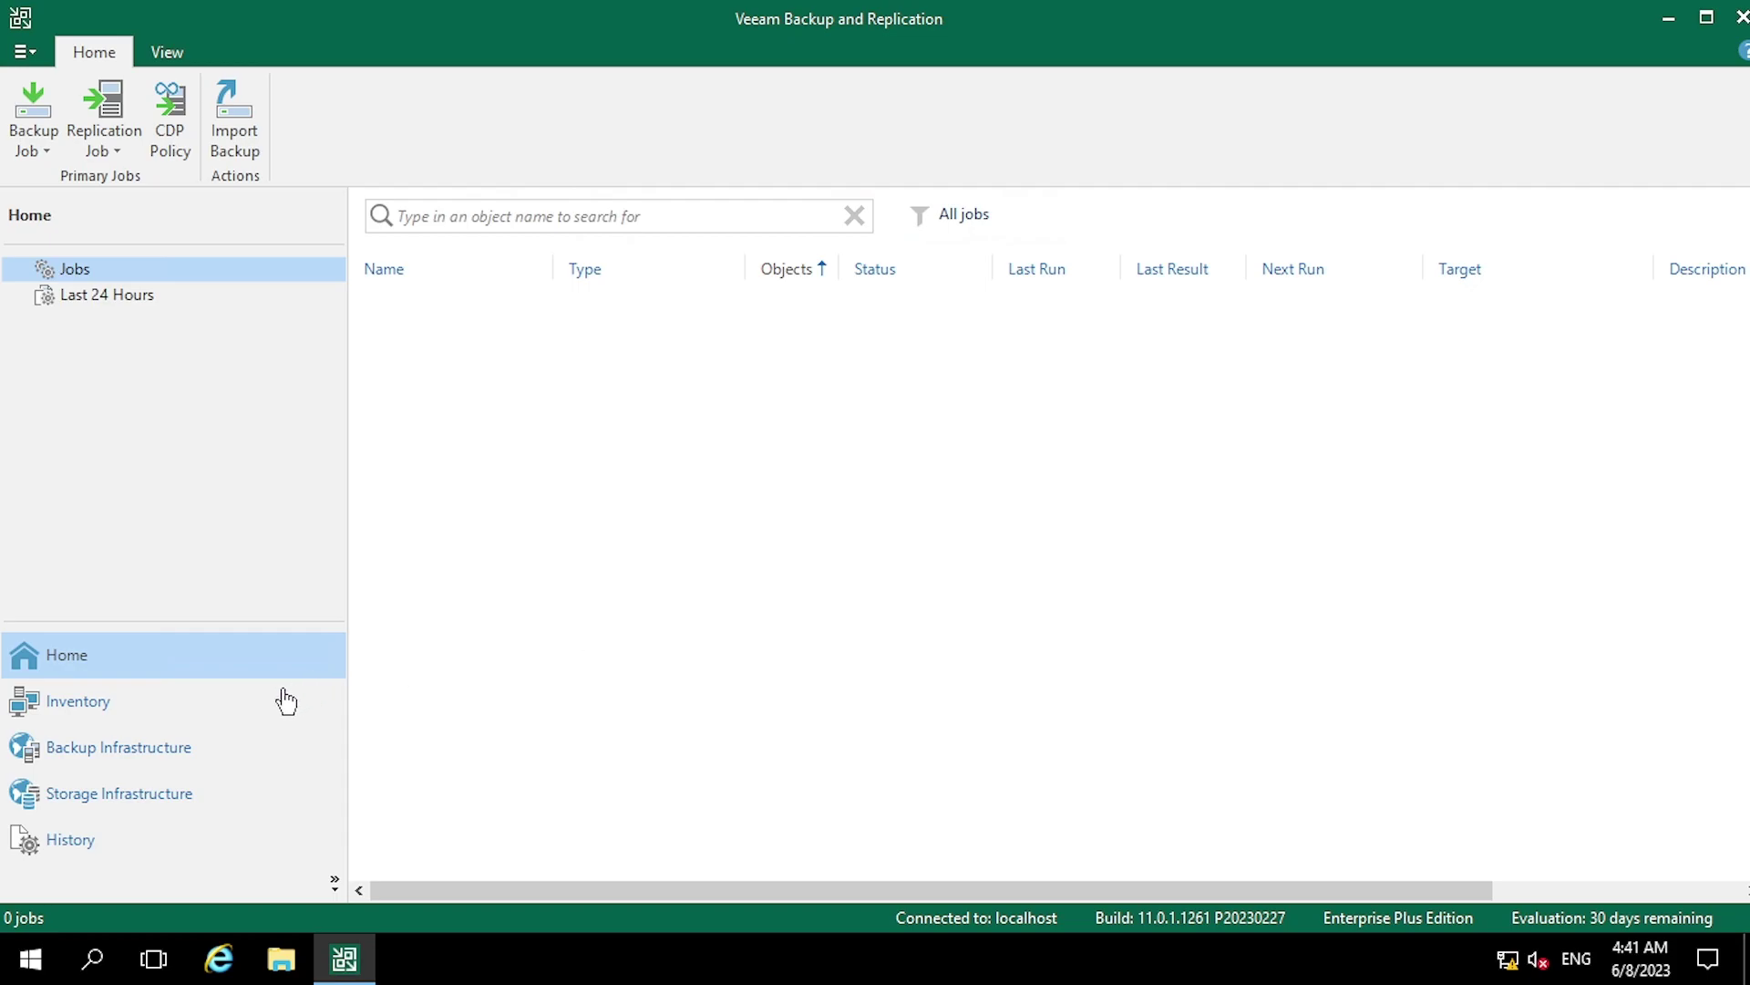
pyautogui.click(182, 753)
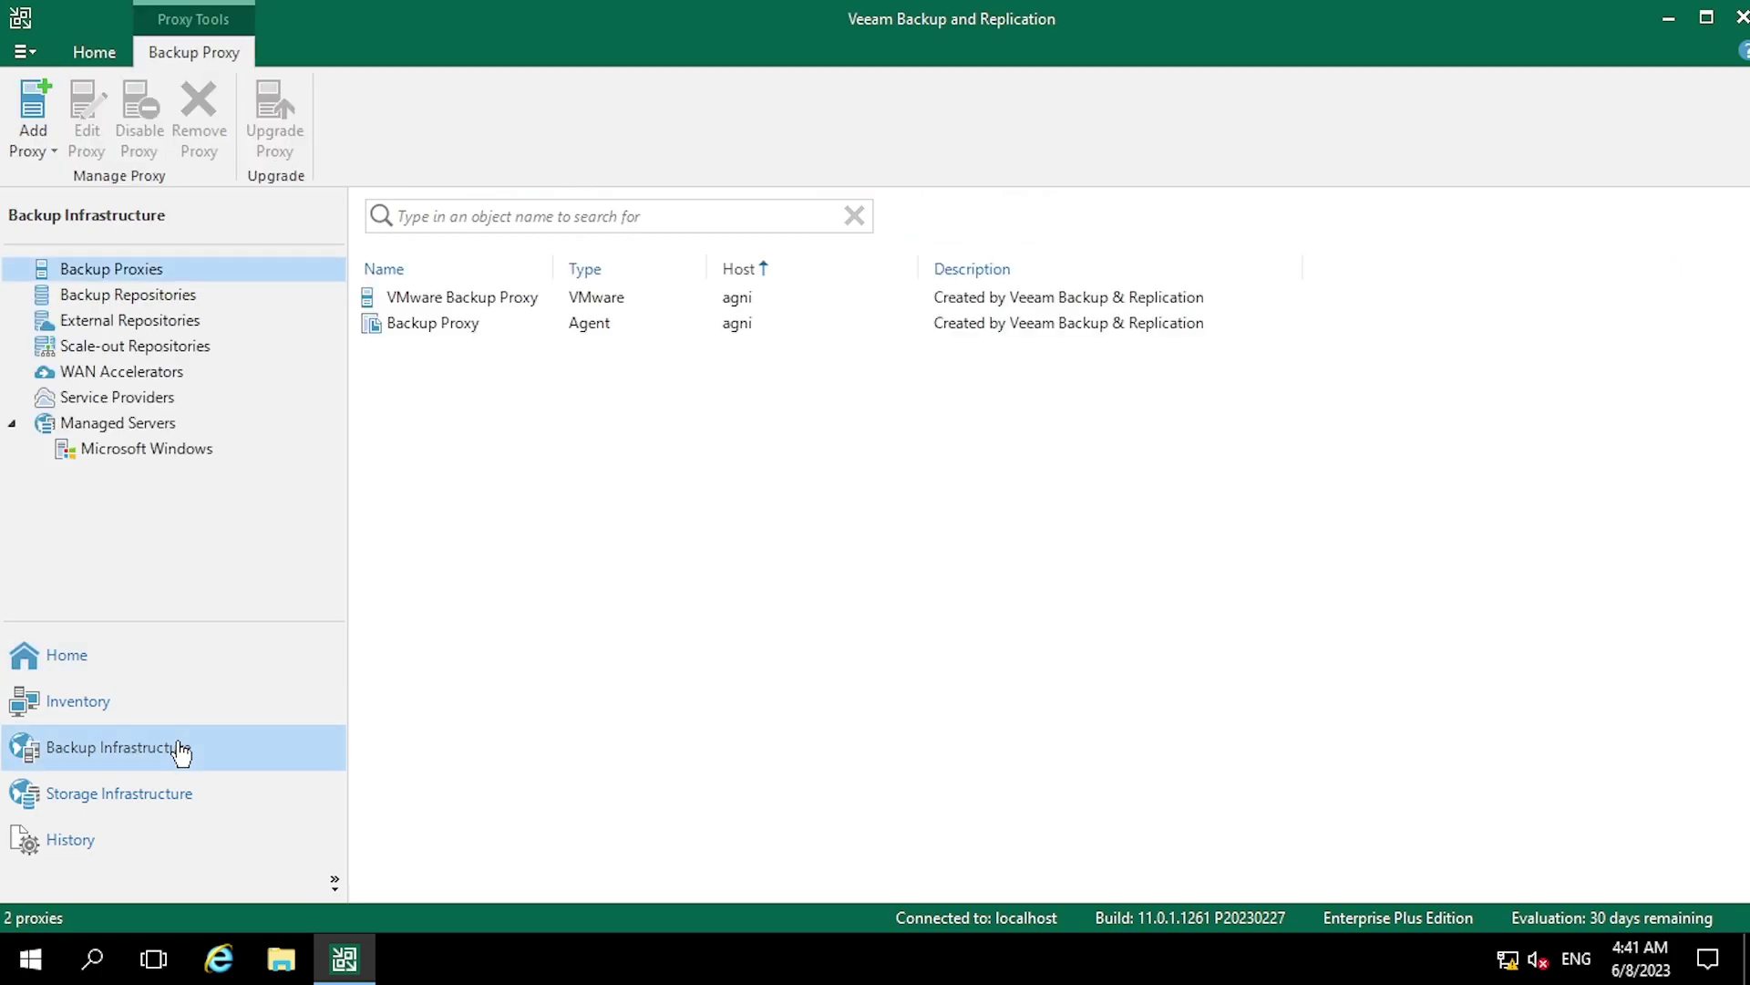
pyautogui.click(143, 301)
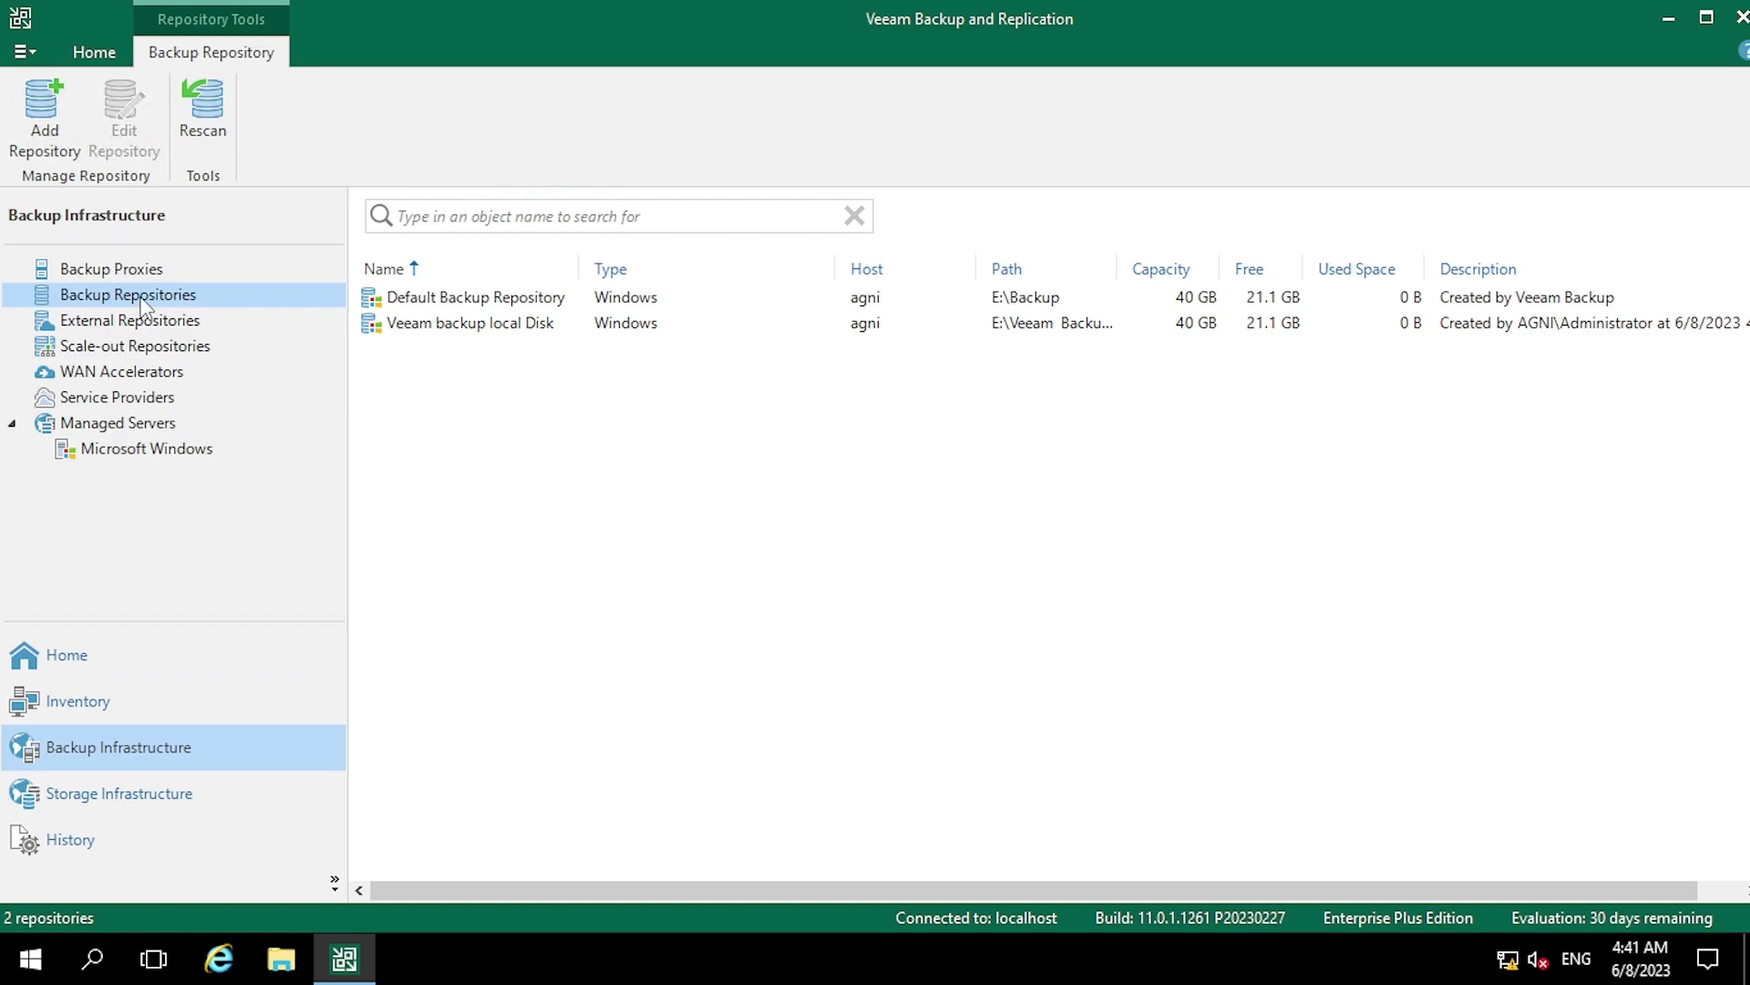
# Start adding a new backup repository using direct attached storage on a Microsoft Windows server
pyautogui.rightClick(188, 294)
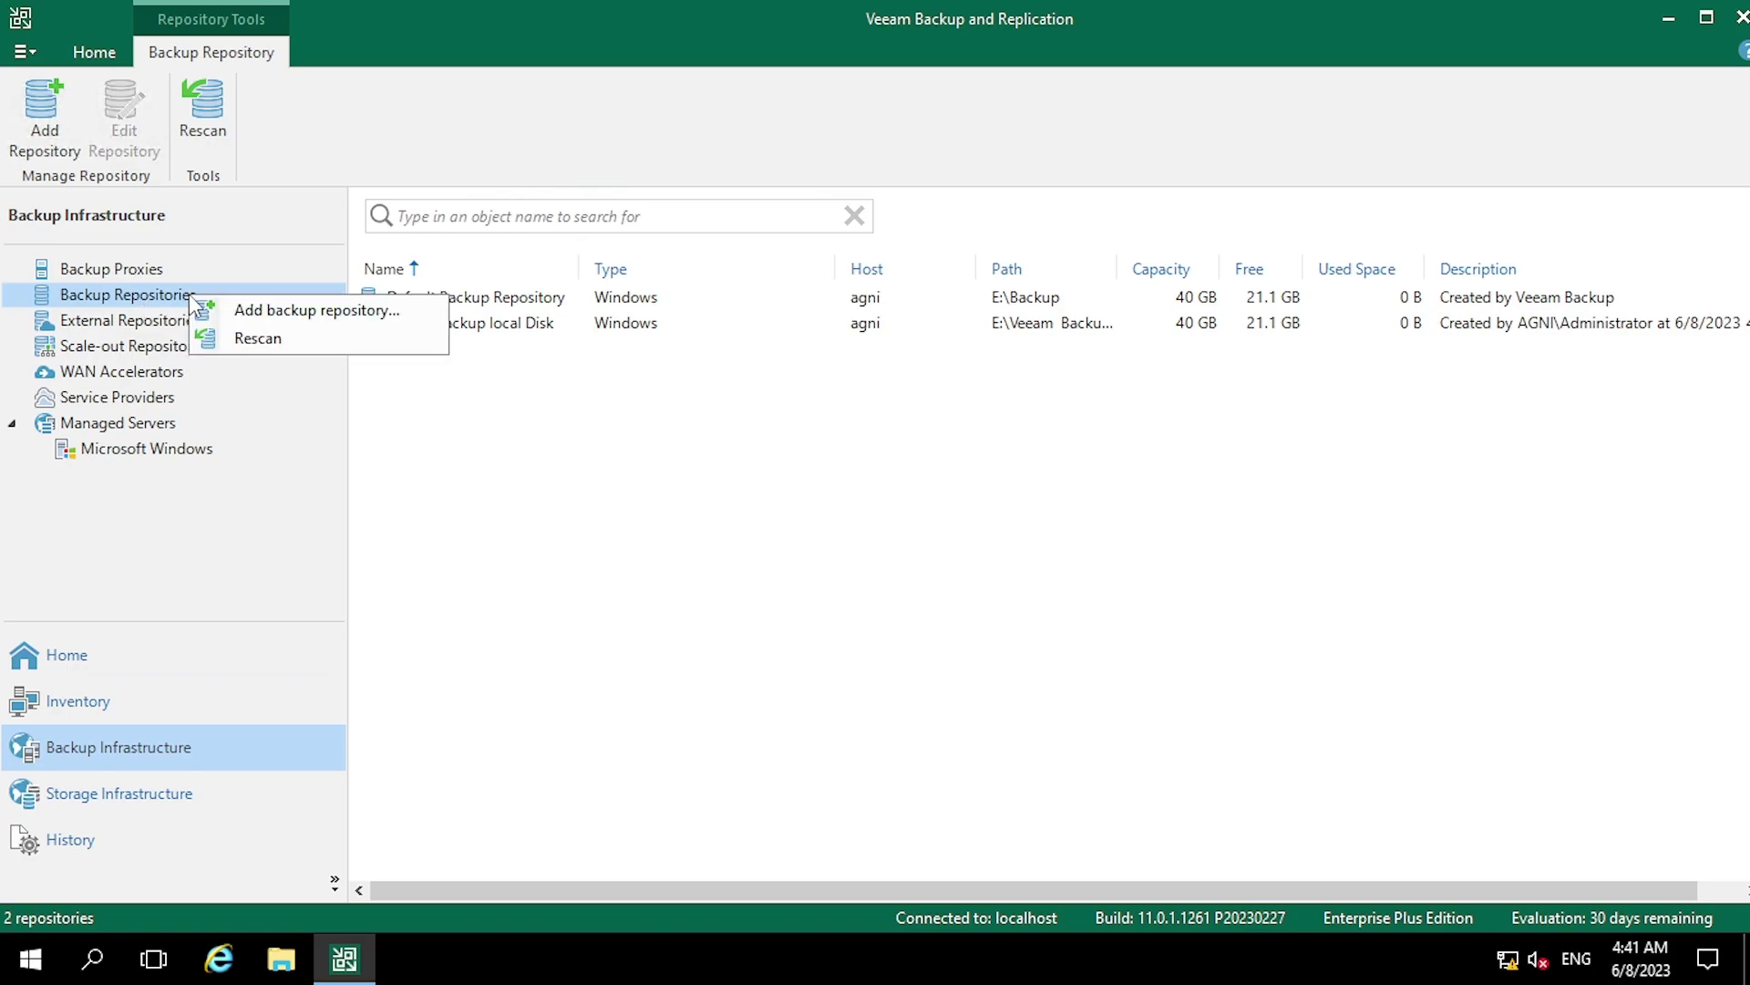
pyautogui.click(381, 312)
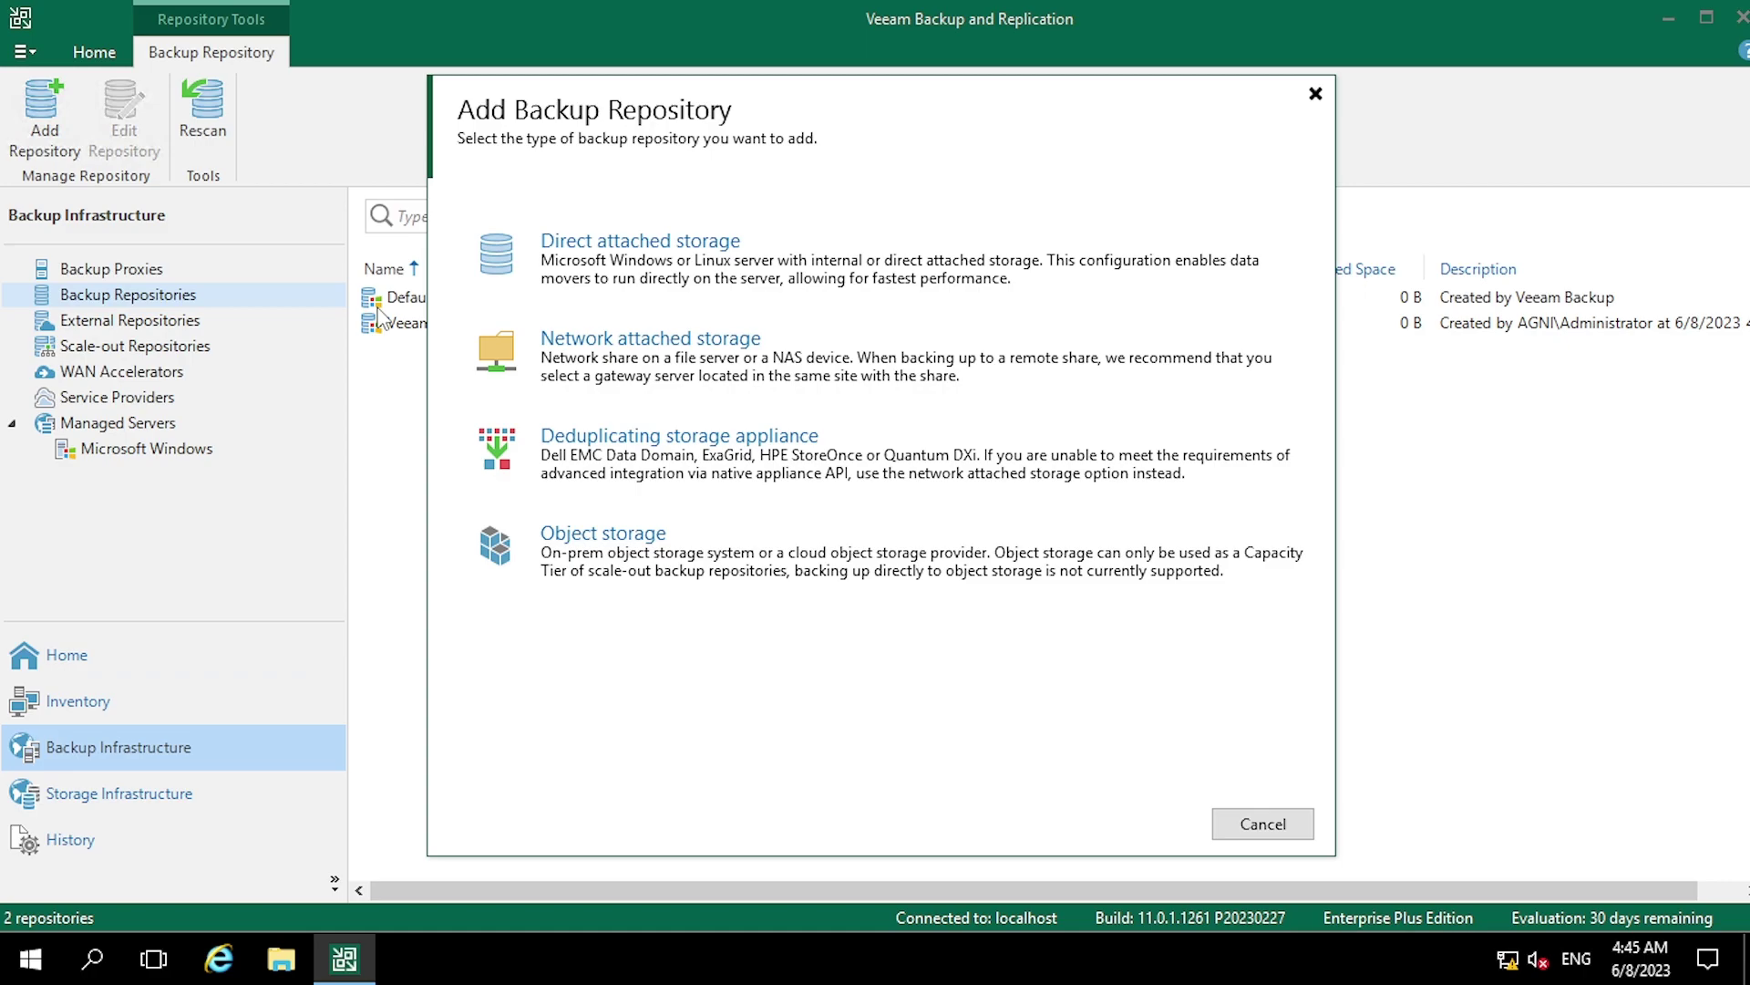
pyautogui.click(964, 577)
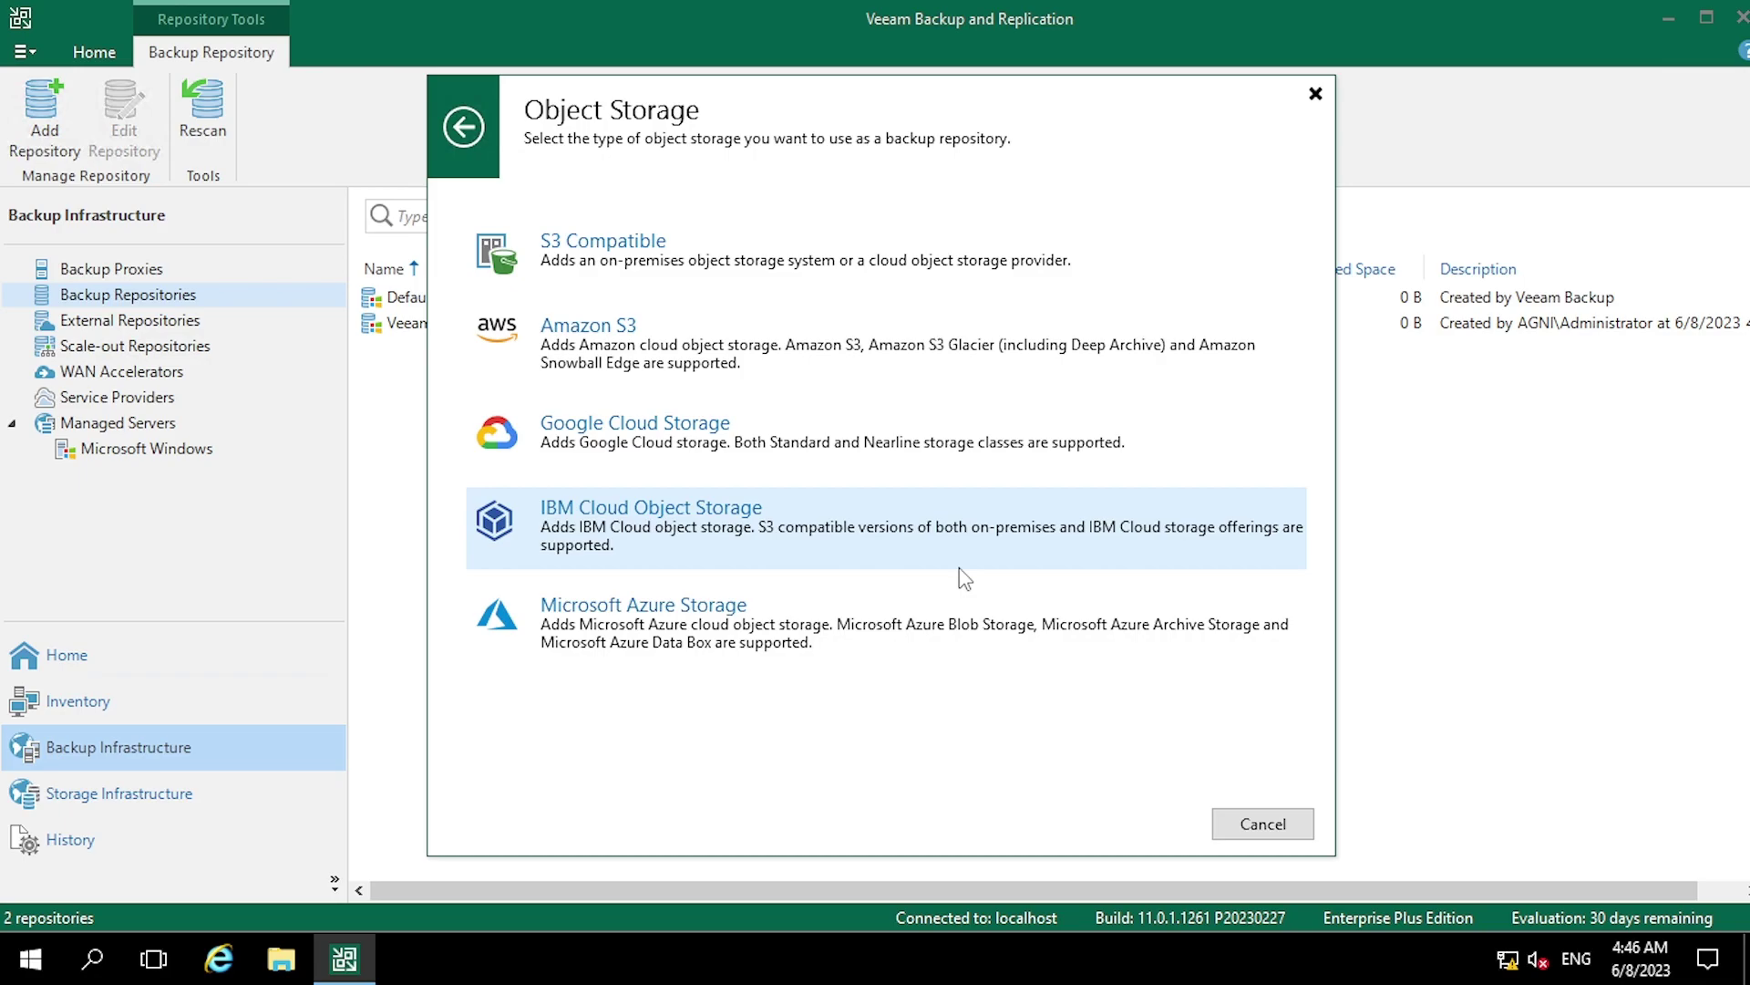
pyautogui.click(470, 135)
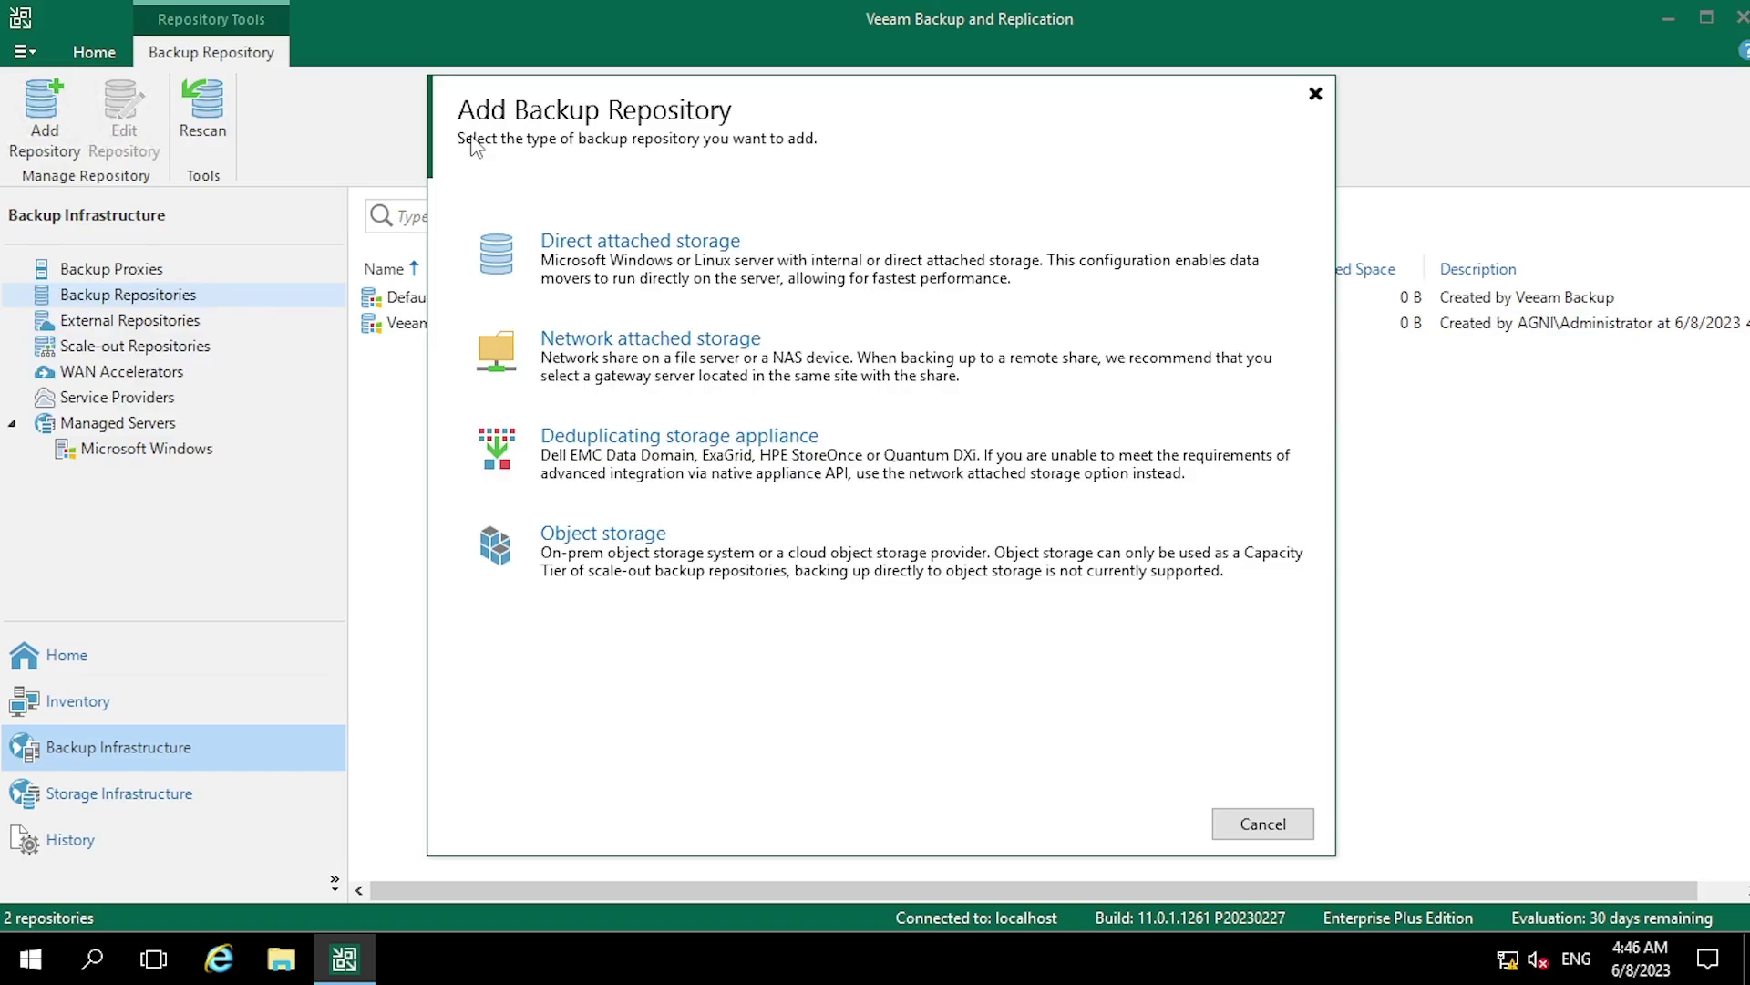
pyautogui.click(901, 270)
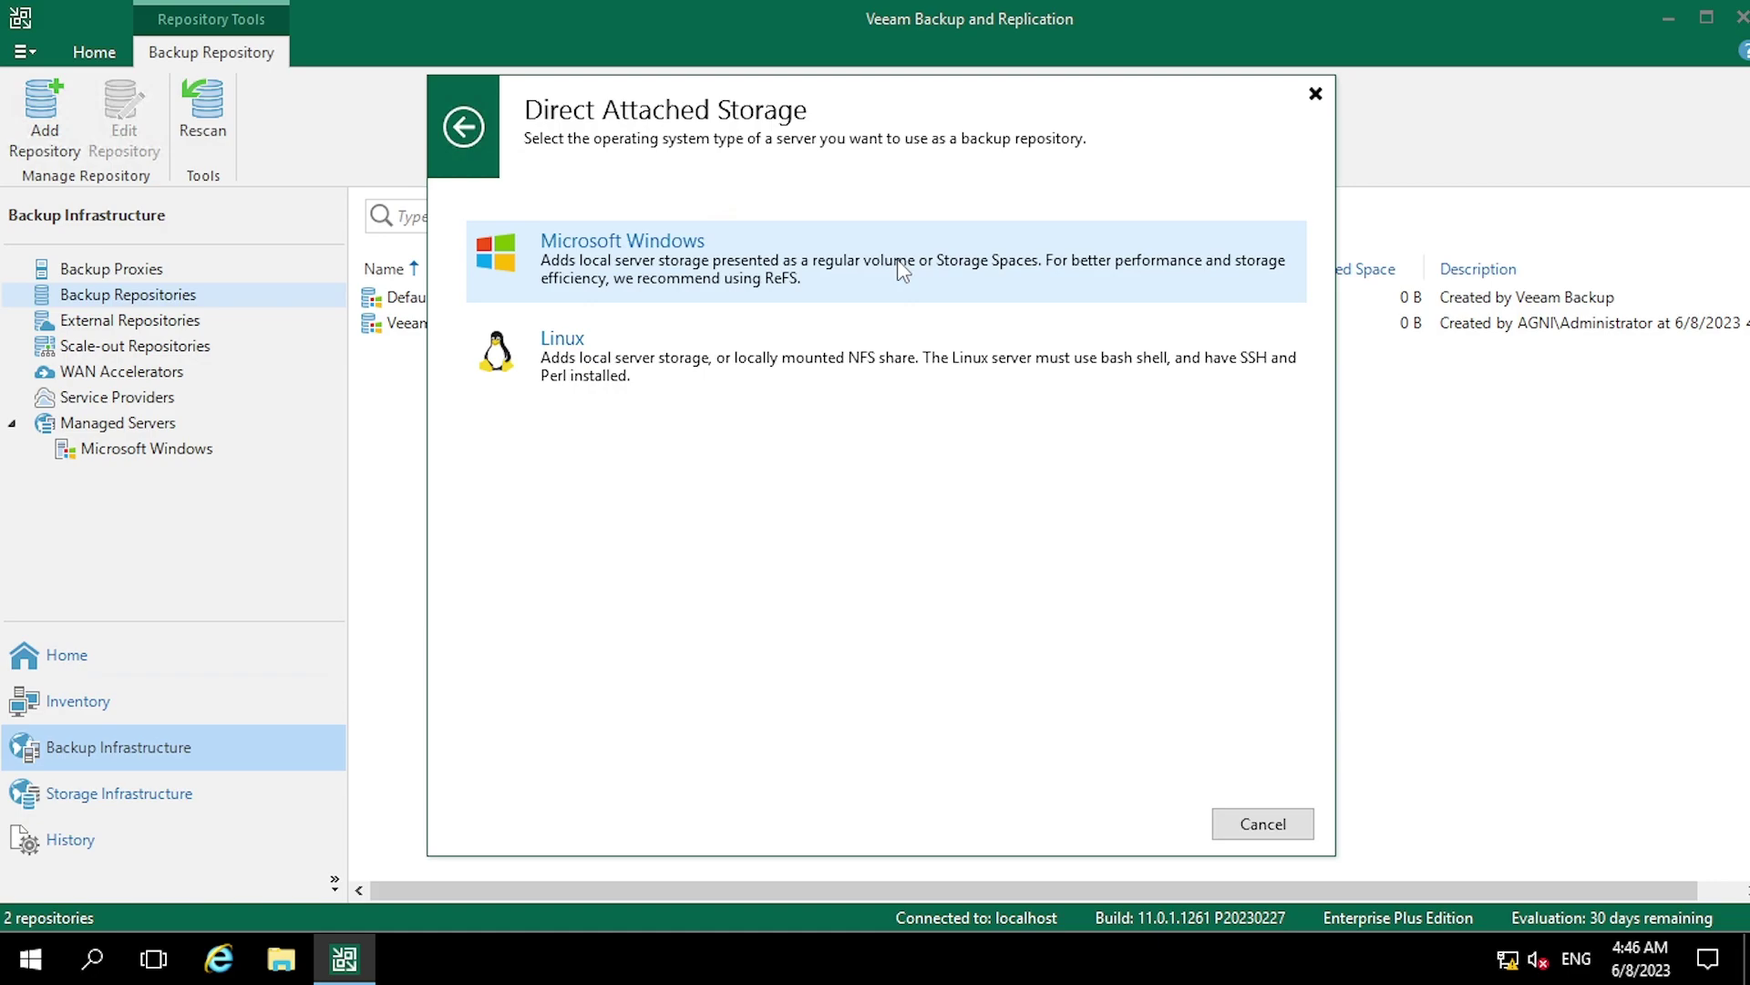
pyautogui.click(898, 260)
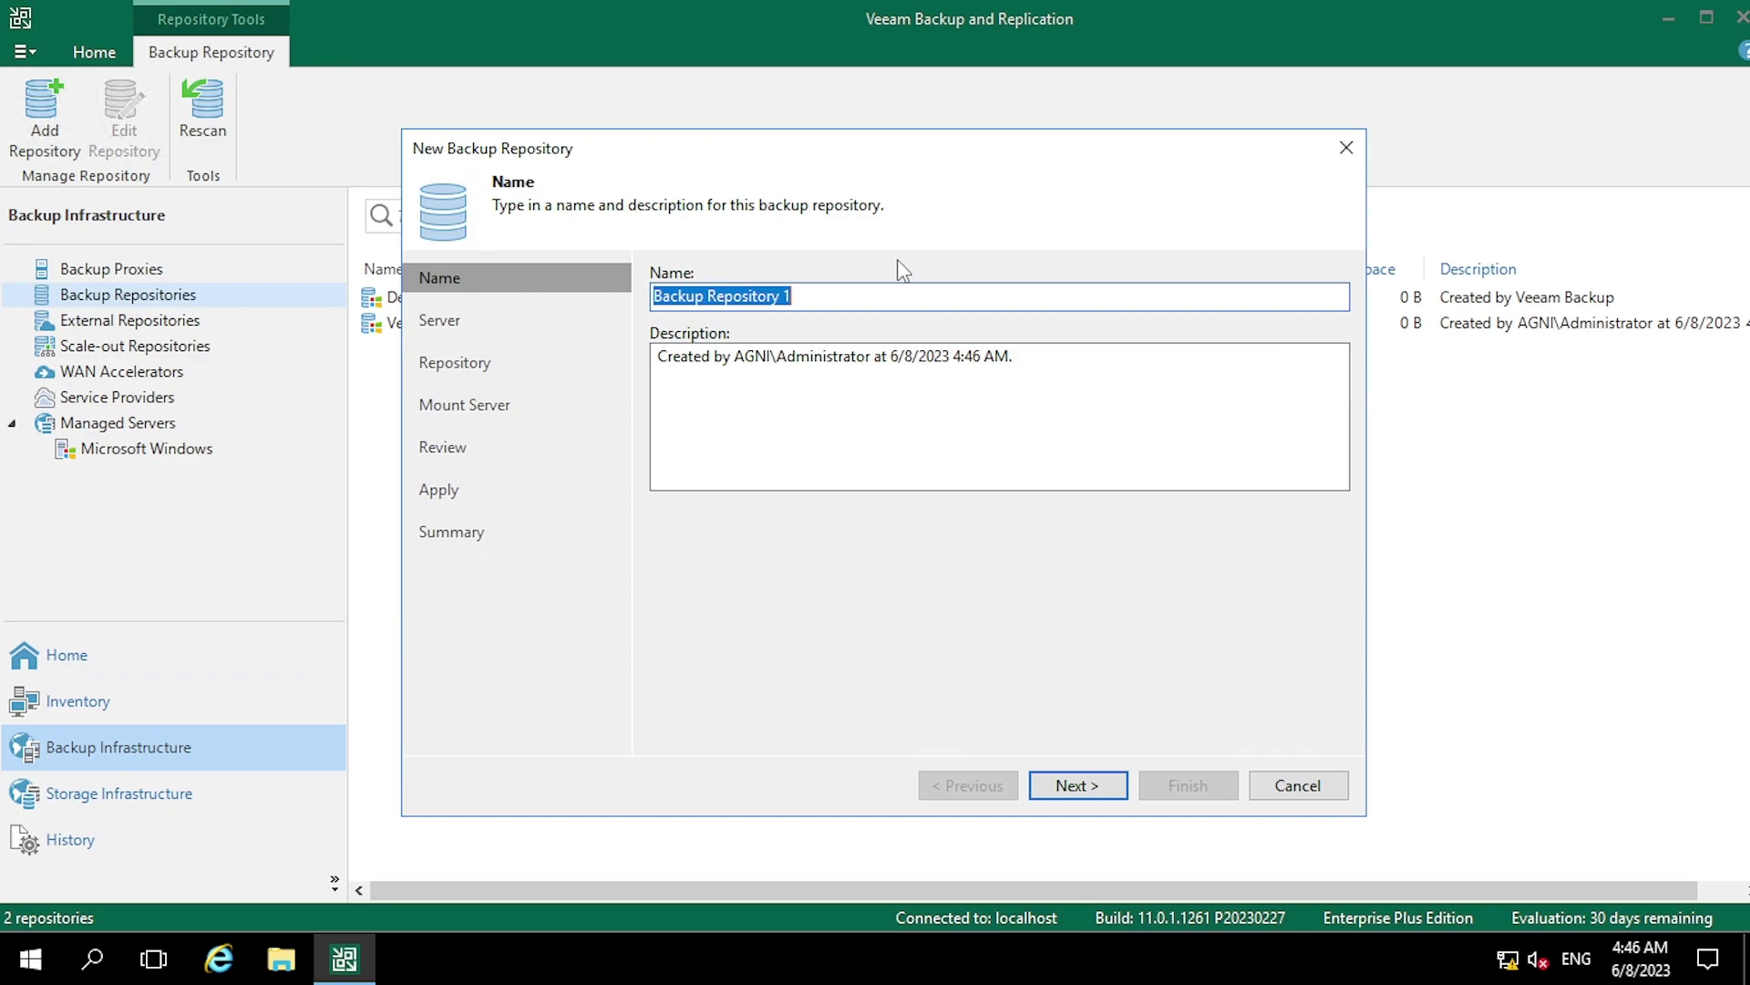
# Name the new backup repository "Internal Disk" and continue to the server settings
pyautogui.write('In')
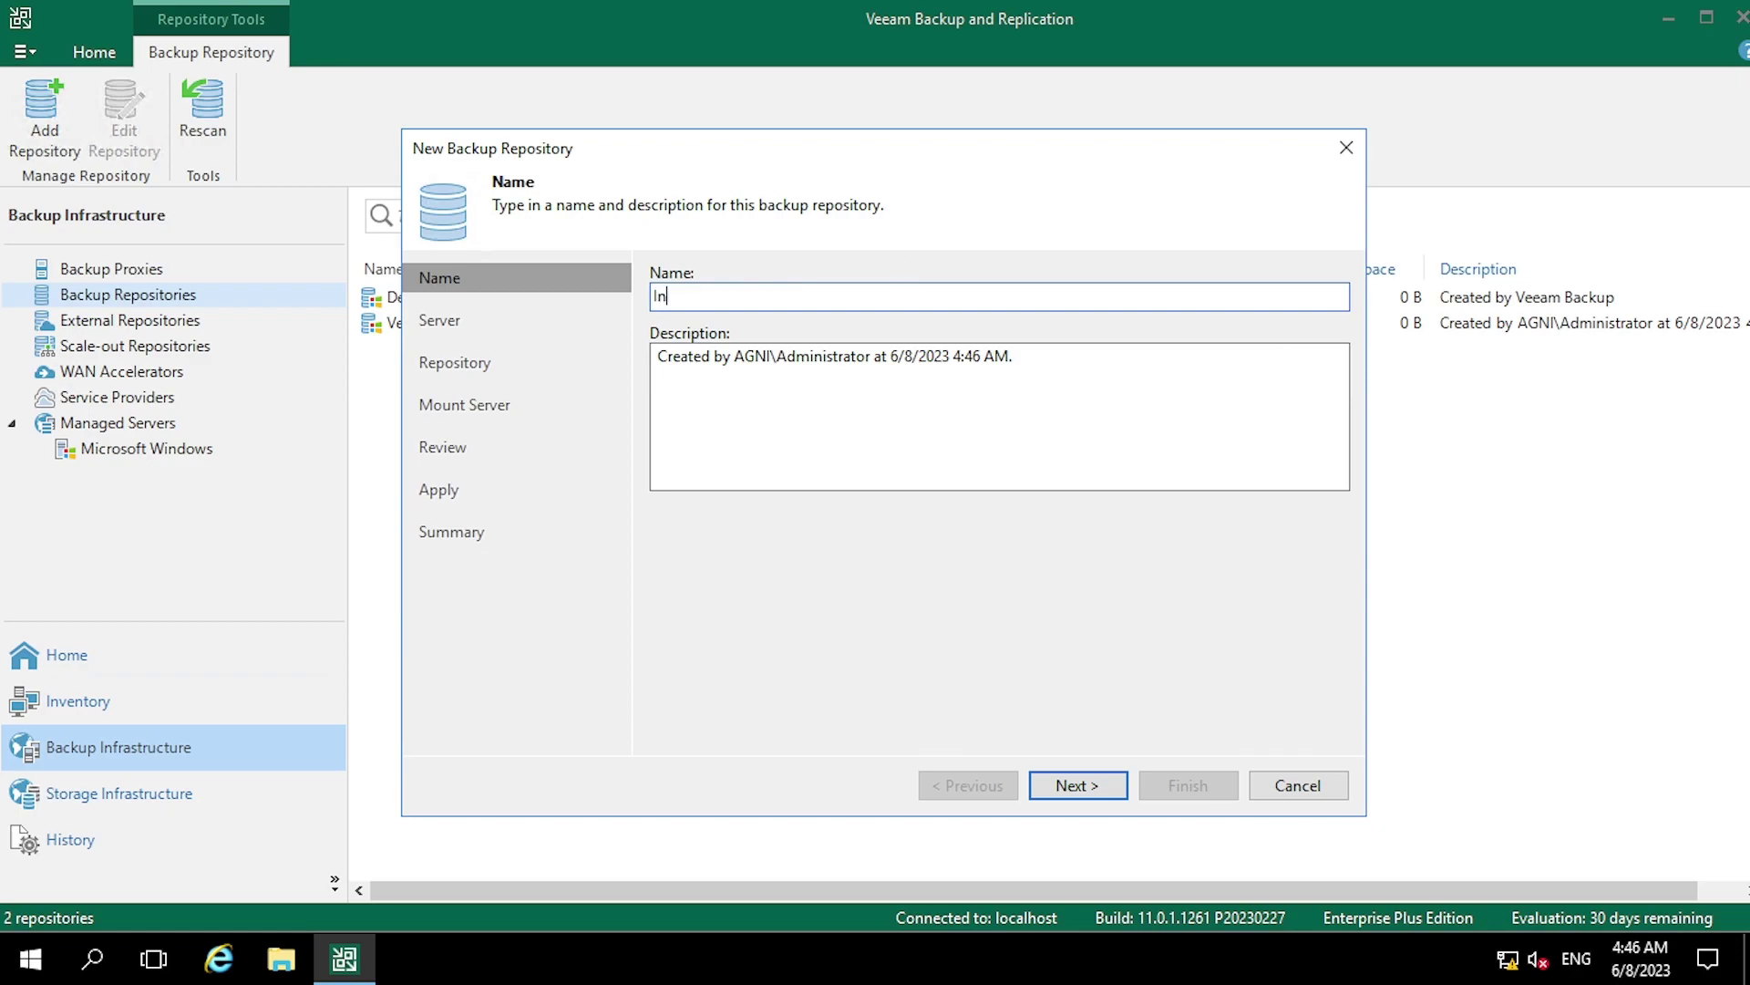
pyautogui.write('ternal Disk')
pyautogui.click(1078, 782)
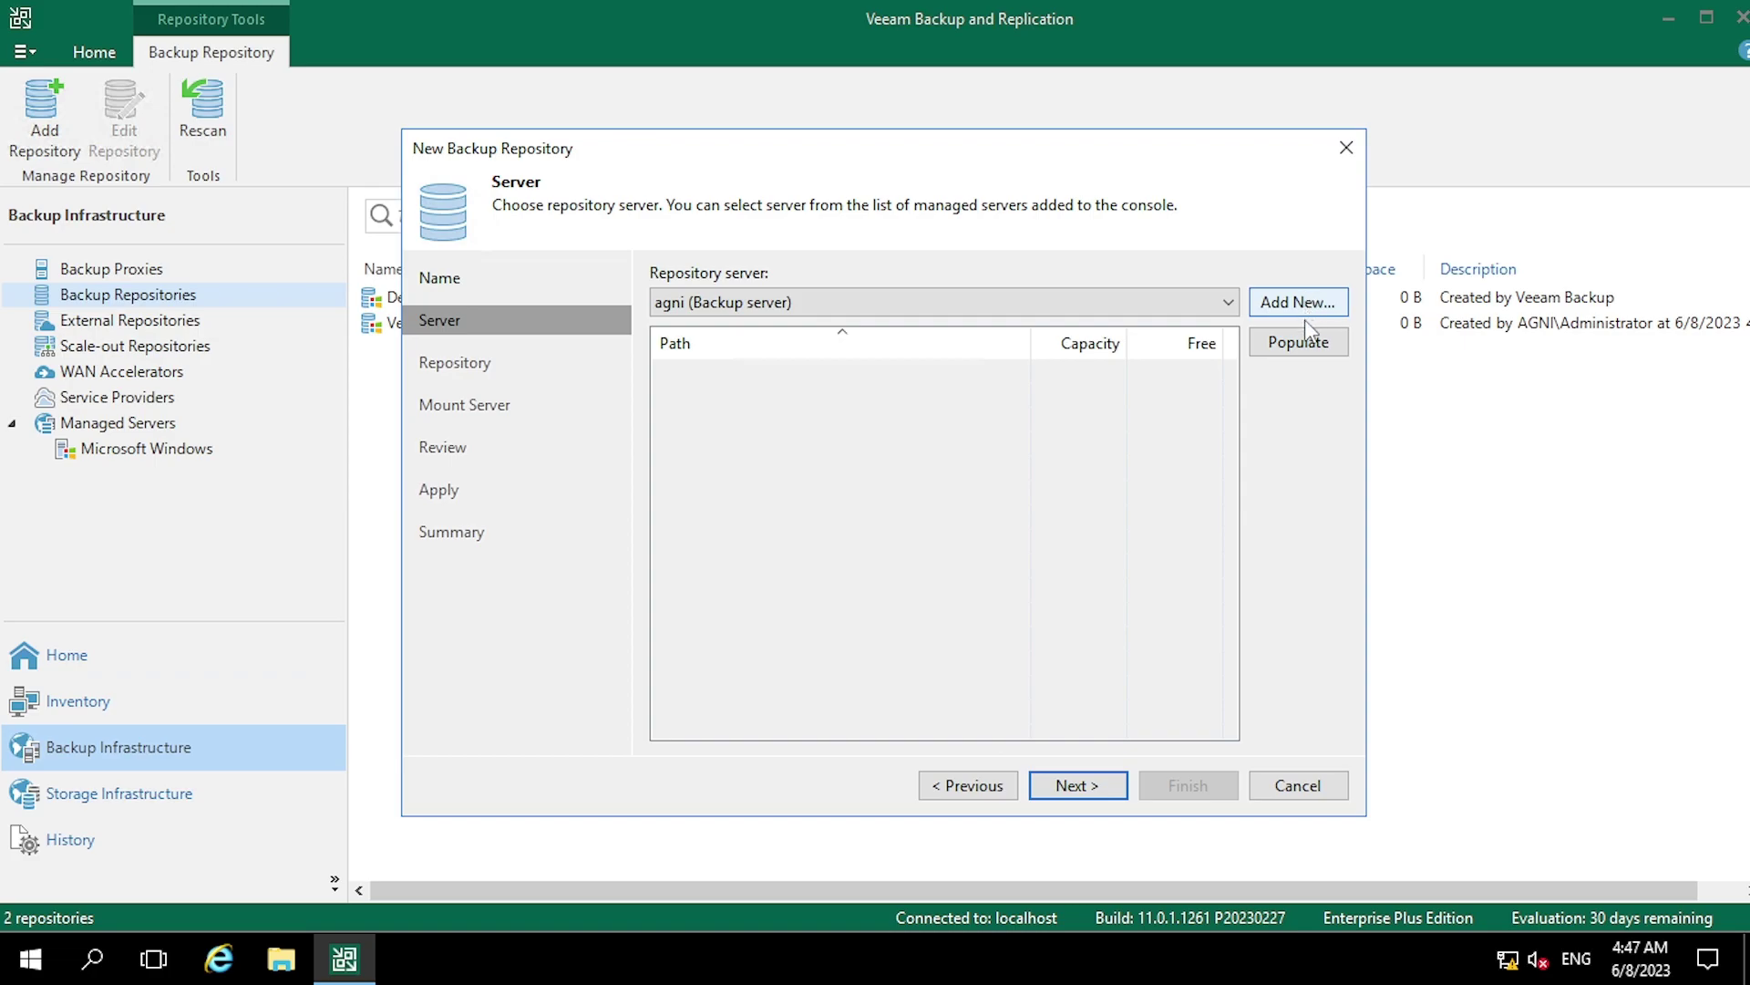
# Populate the volumes of the agni backup server and choose E:\ for the repository
pyautogui.click(1310, 352)
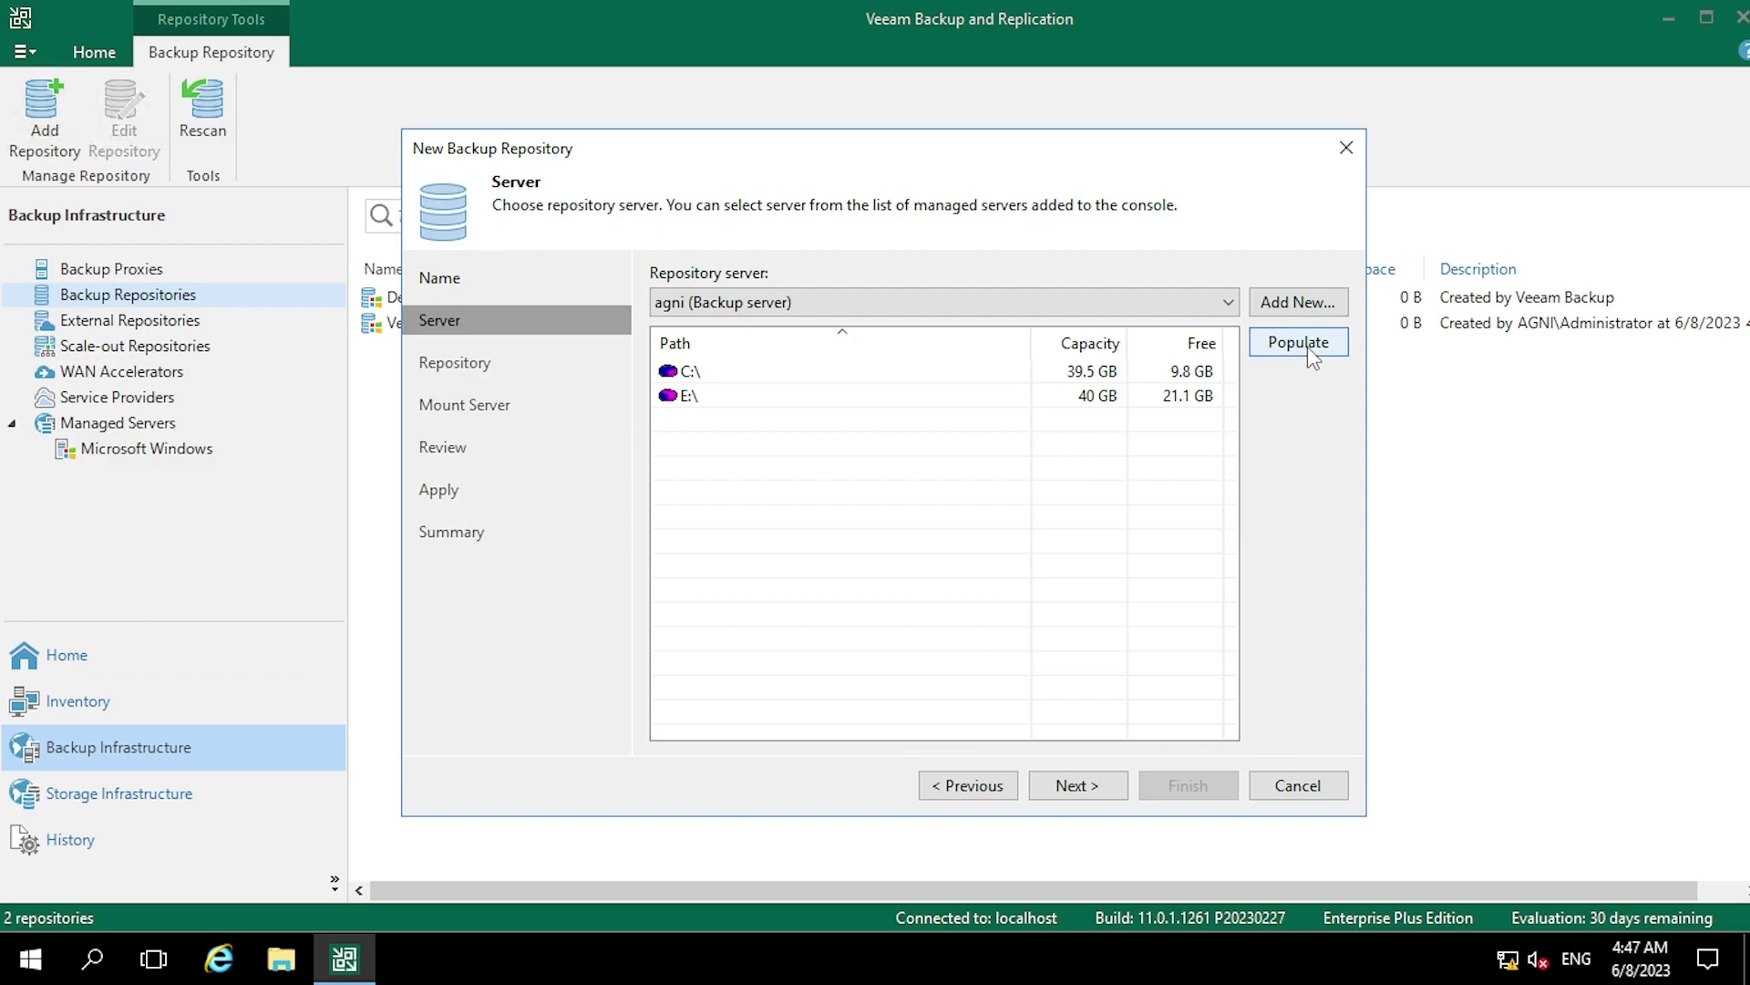
pyautogui.click(1027, 372)
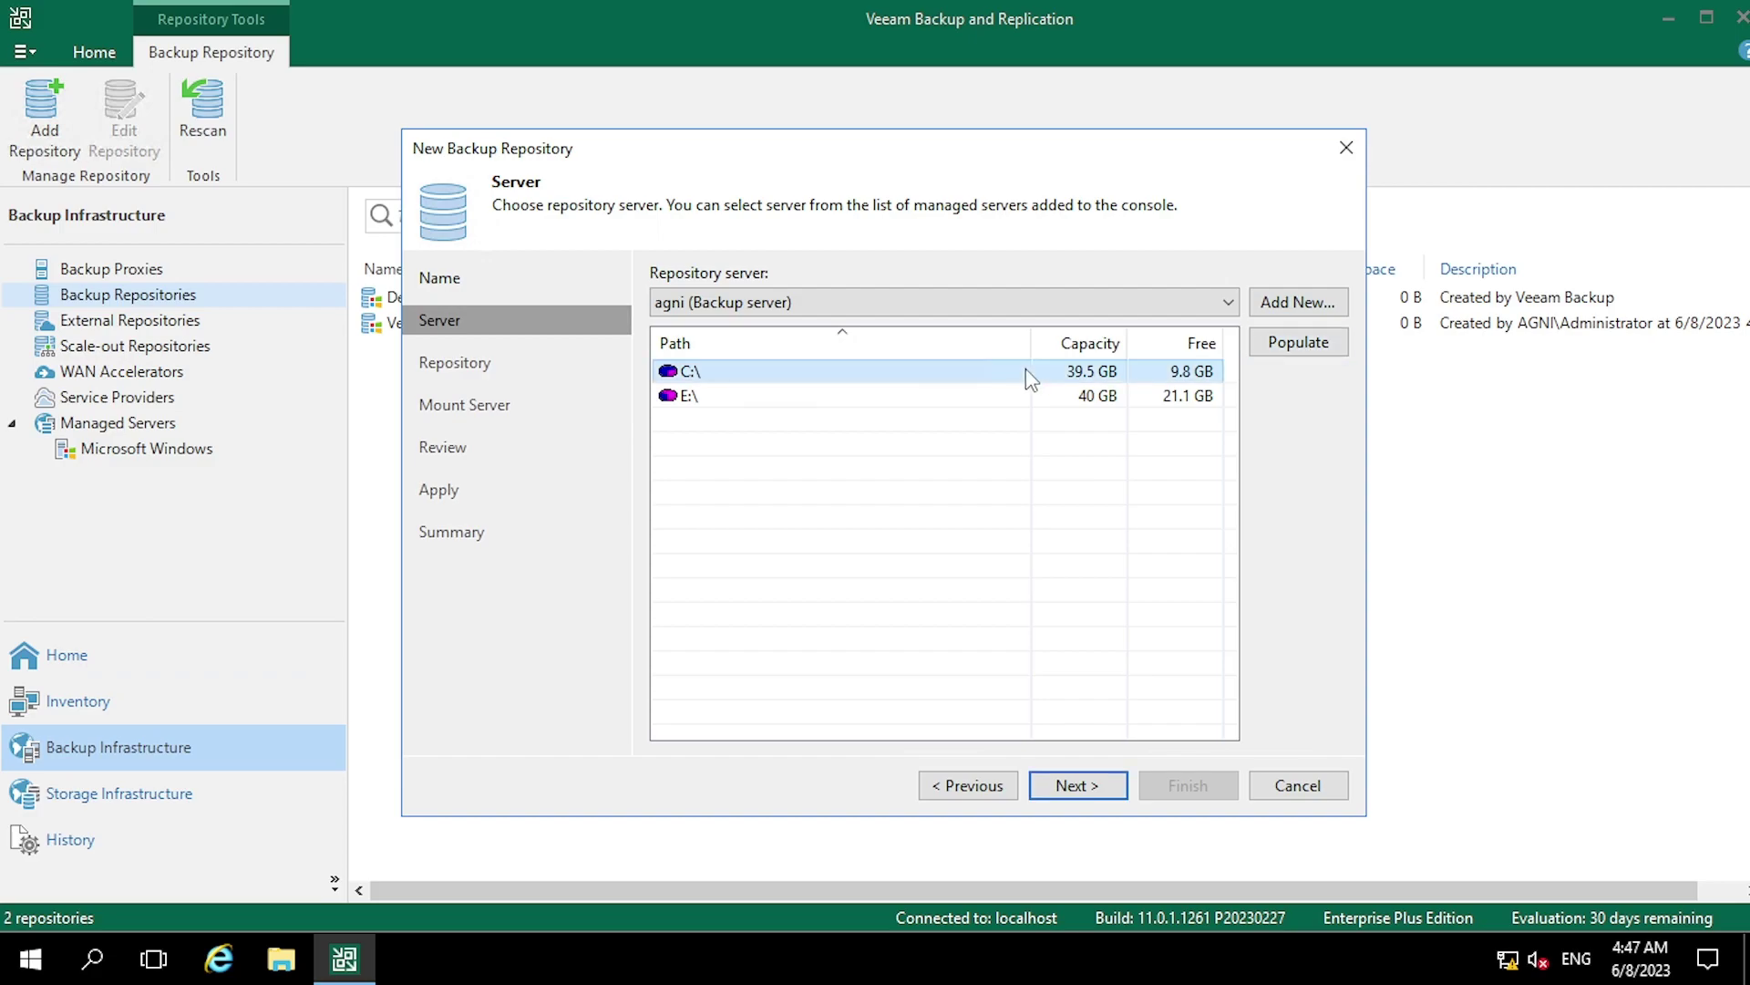
pyautogui.click(1049, 399)
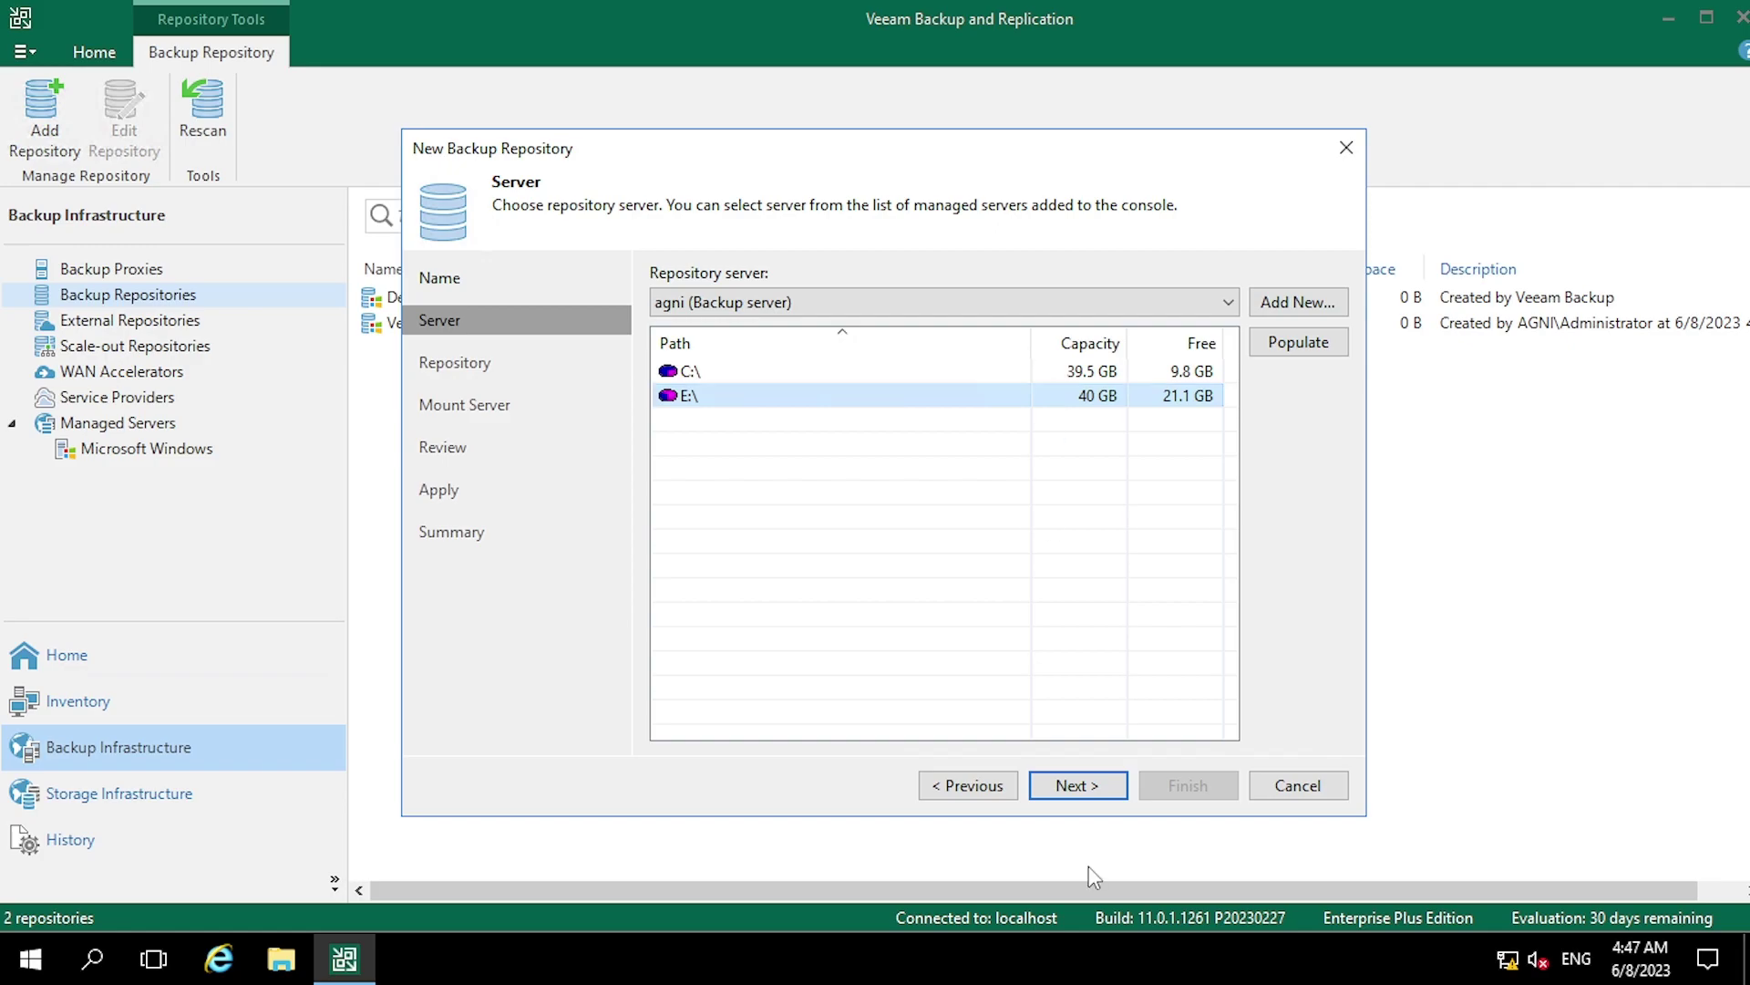
pyautogui.click(1097, 791)
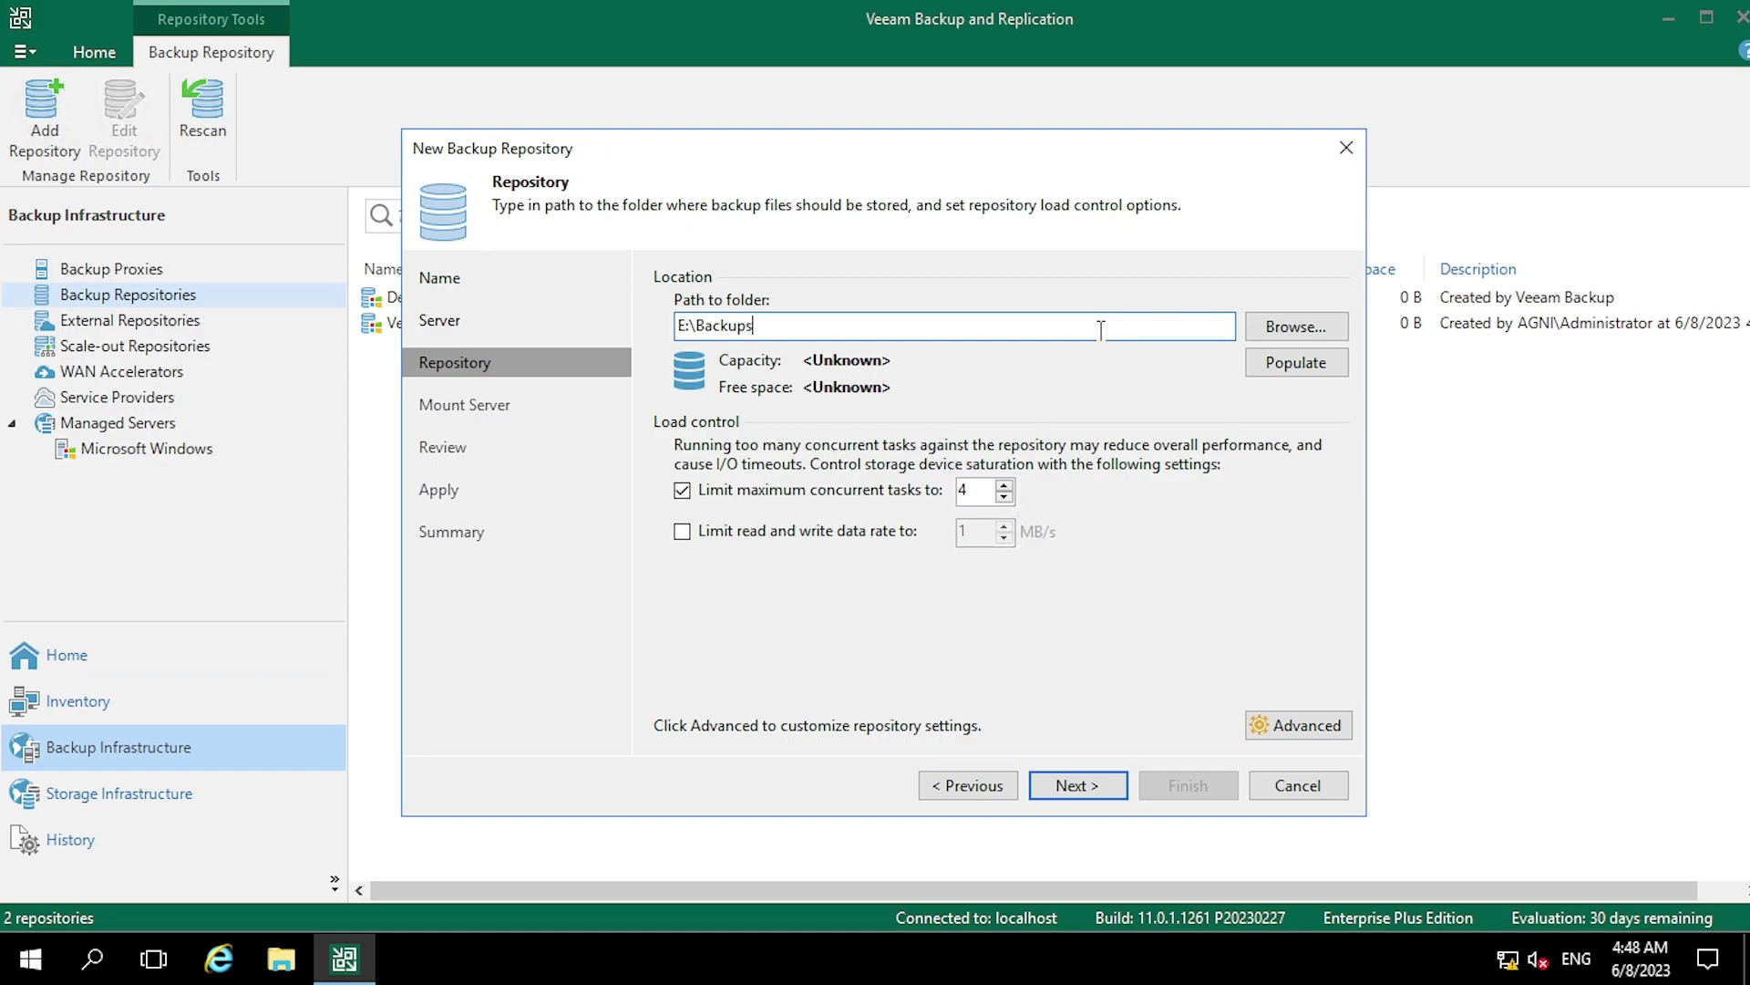
# Set the repository folder path to E:\Veeam_Disk and continue with the read and write data rate limit disabled
pyautogui.press('BackSpace')
pyautogui.press('BackSpace')
pyautogui.press('BackSpace')
pyautogui.press('BackSpace')
pyautogui.press('BackSpace')
pyautogui.press('BackSpace')
pyautogui.press('BackSpace')
pyautogui.write('Vewe')
pyautogui.press('BackSpace')
pyautogui.press('BackSpace')
pyautogui.write('eam_Disk')
pyautogui.click(824, 538)
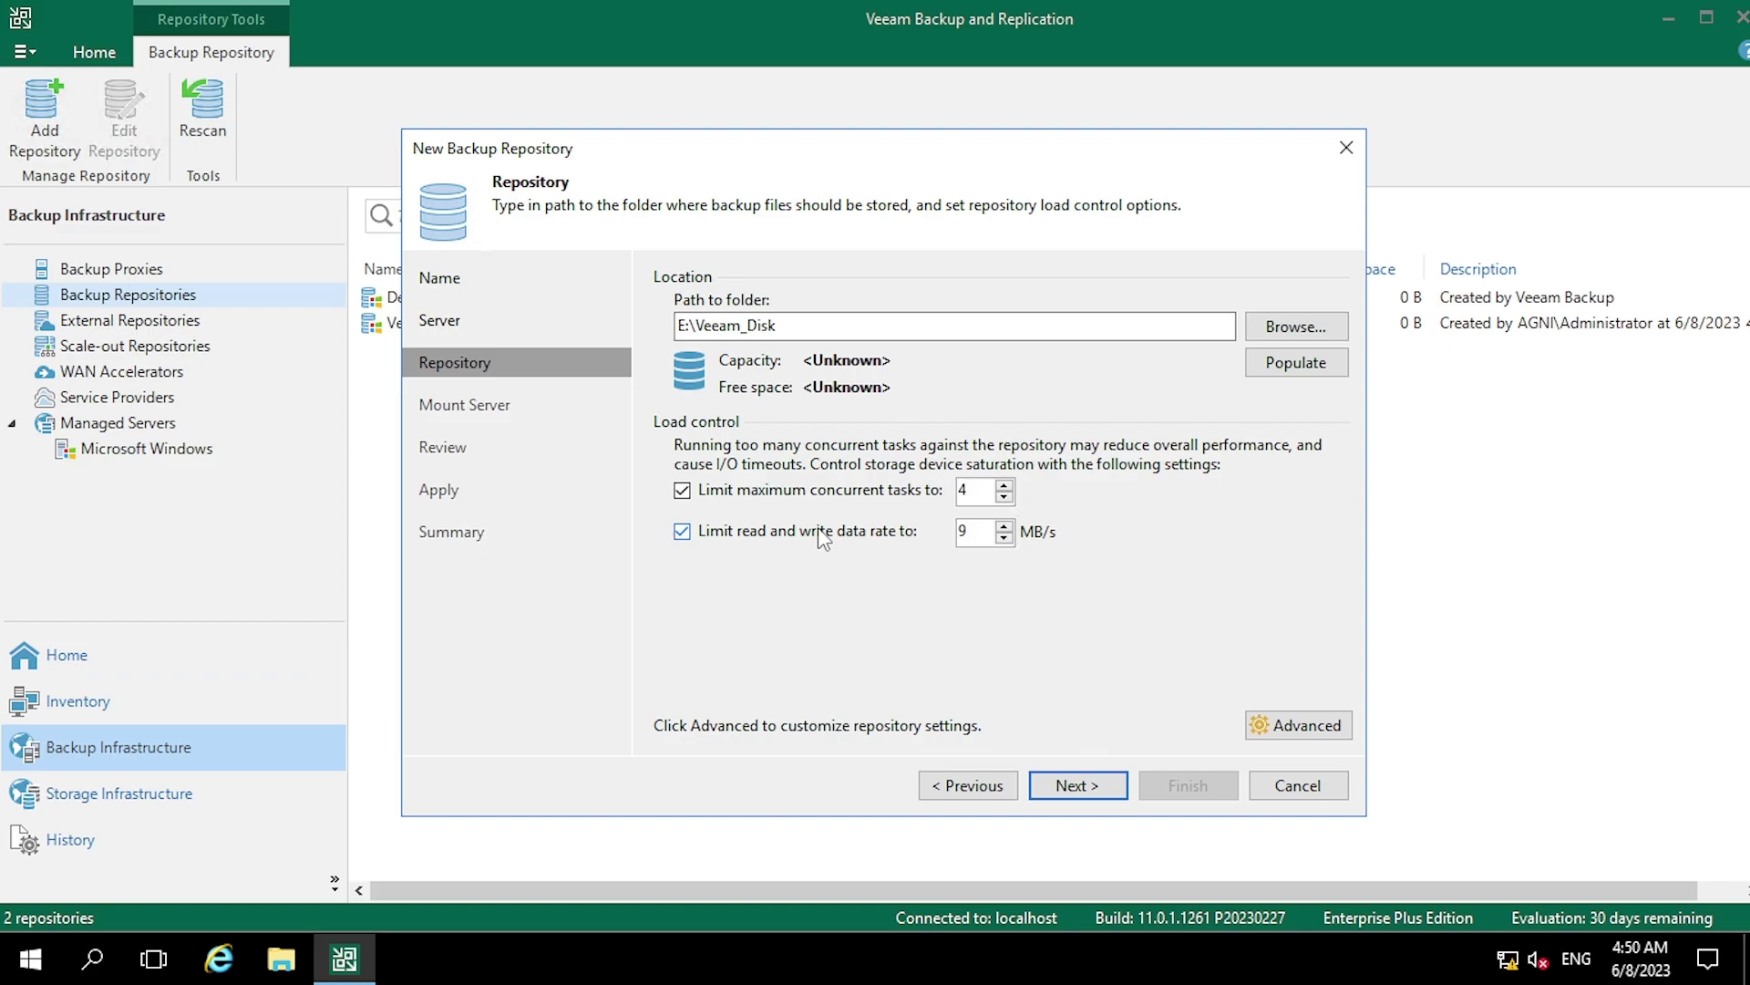
pyautogui.click(818, 527)
pyautogui.click(1106, 786)
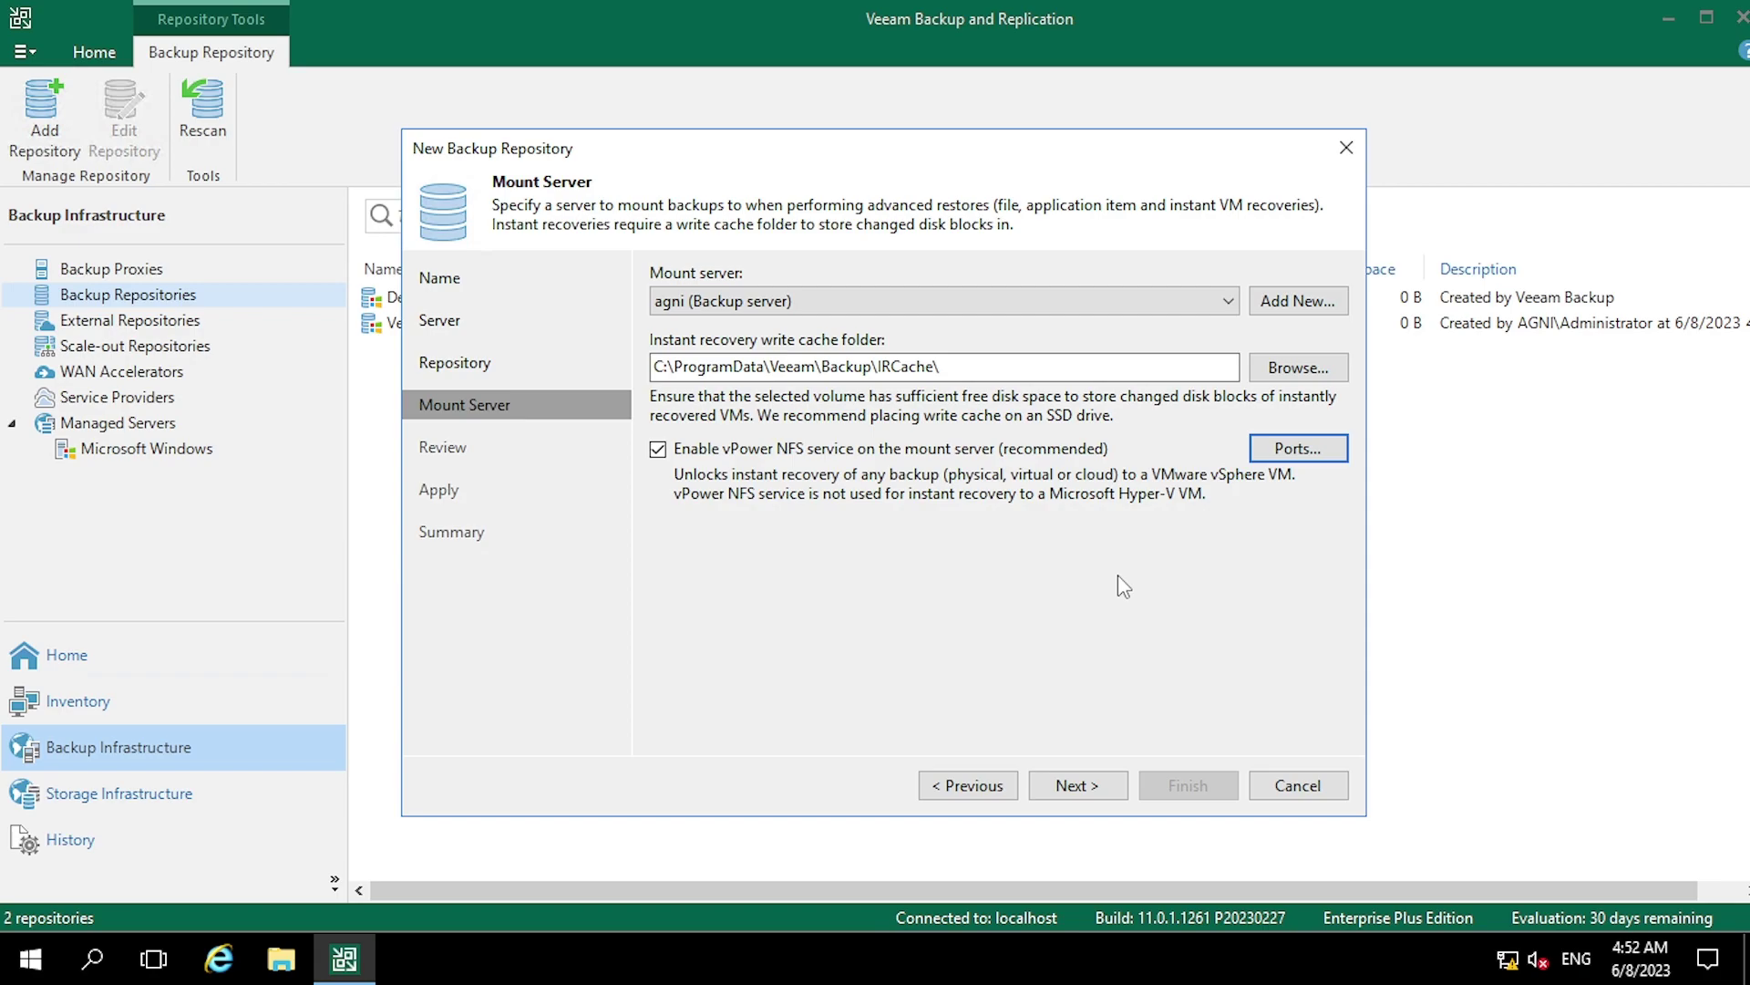
# Check the vPower NFS port settings without changing them and accept the mount server configuration
pyautogui.click(1310, 459)
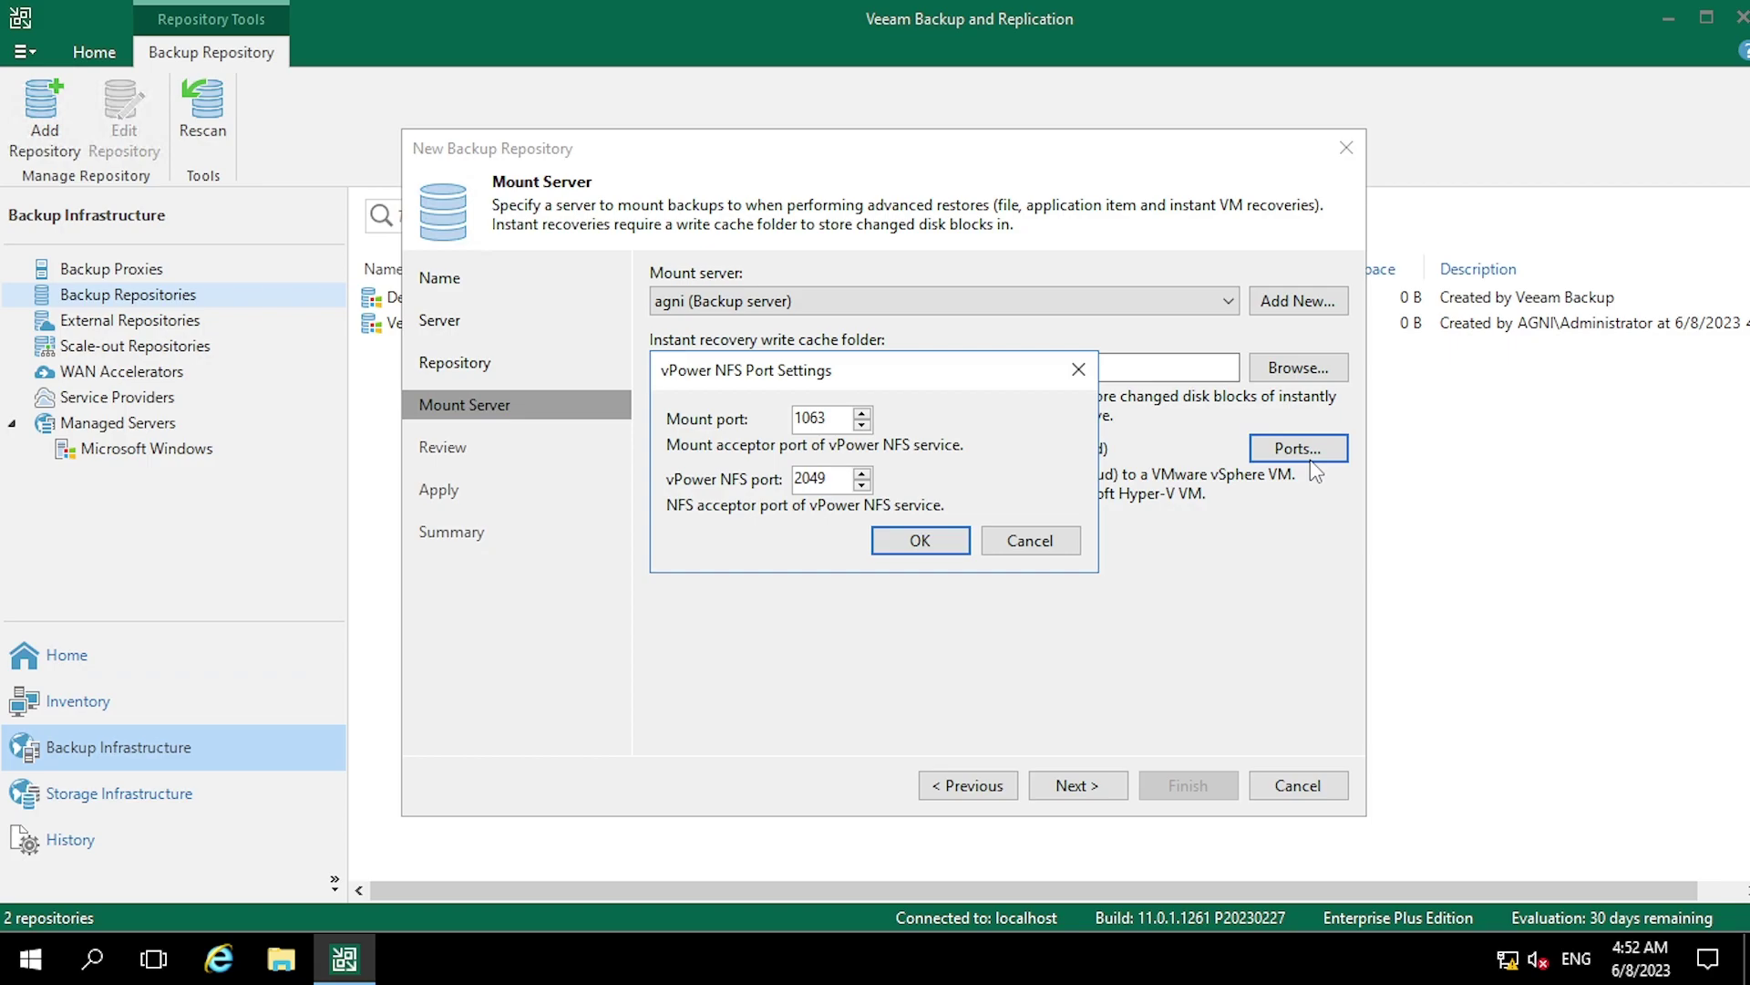
pyautogui.click(1047, 547)
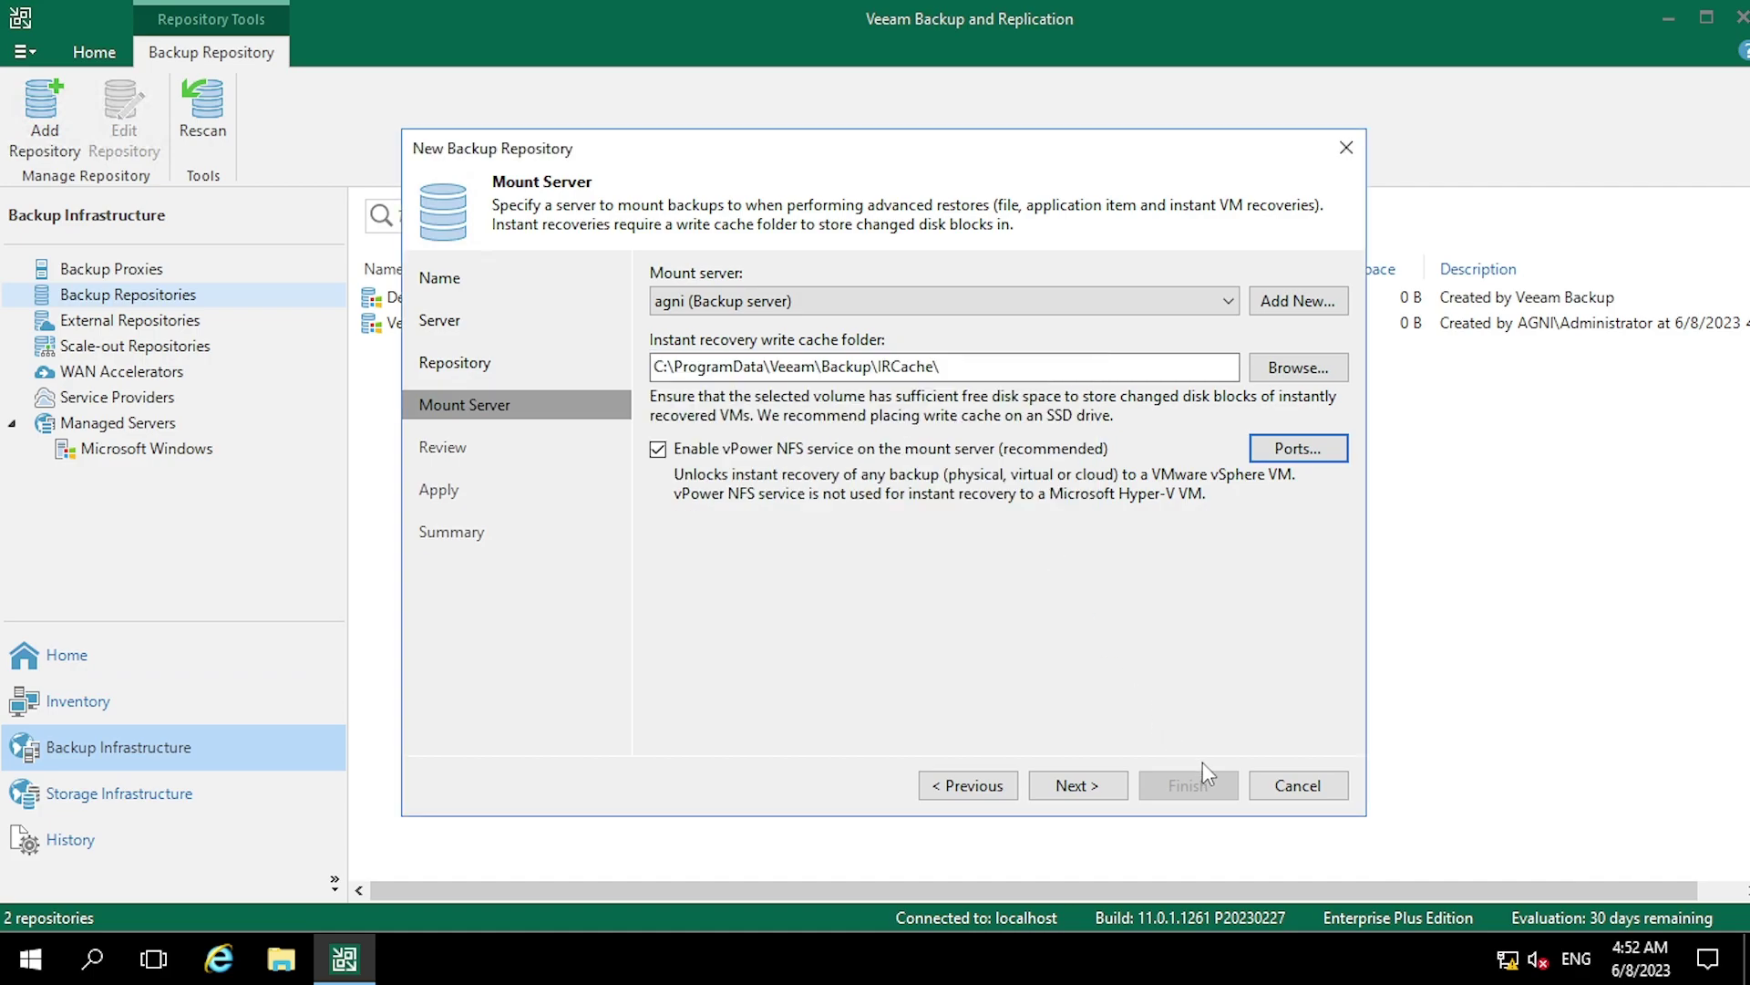
pyautogui.click(1093, 790)
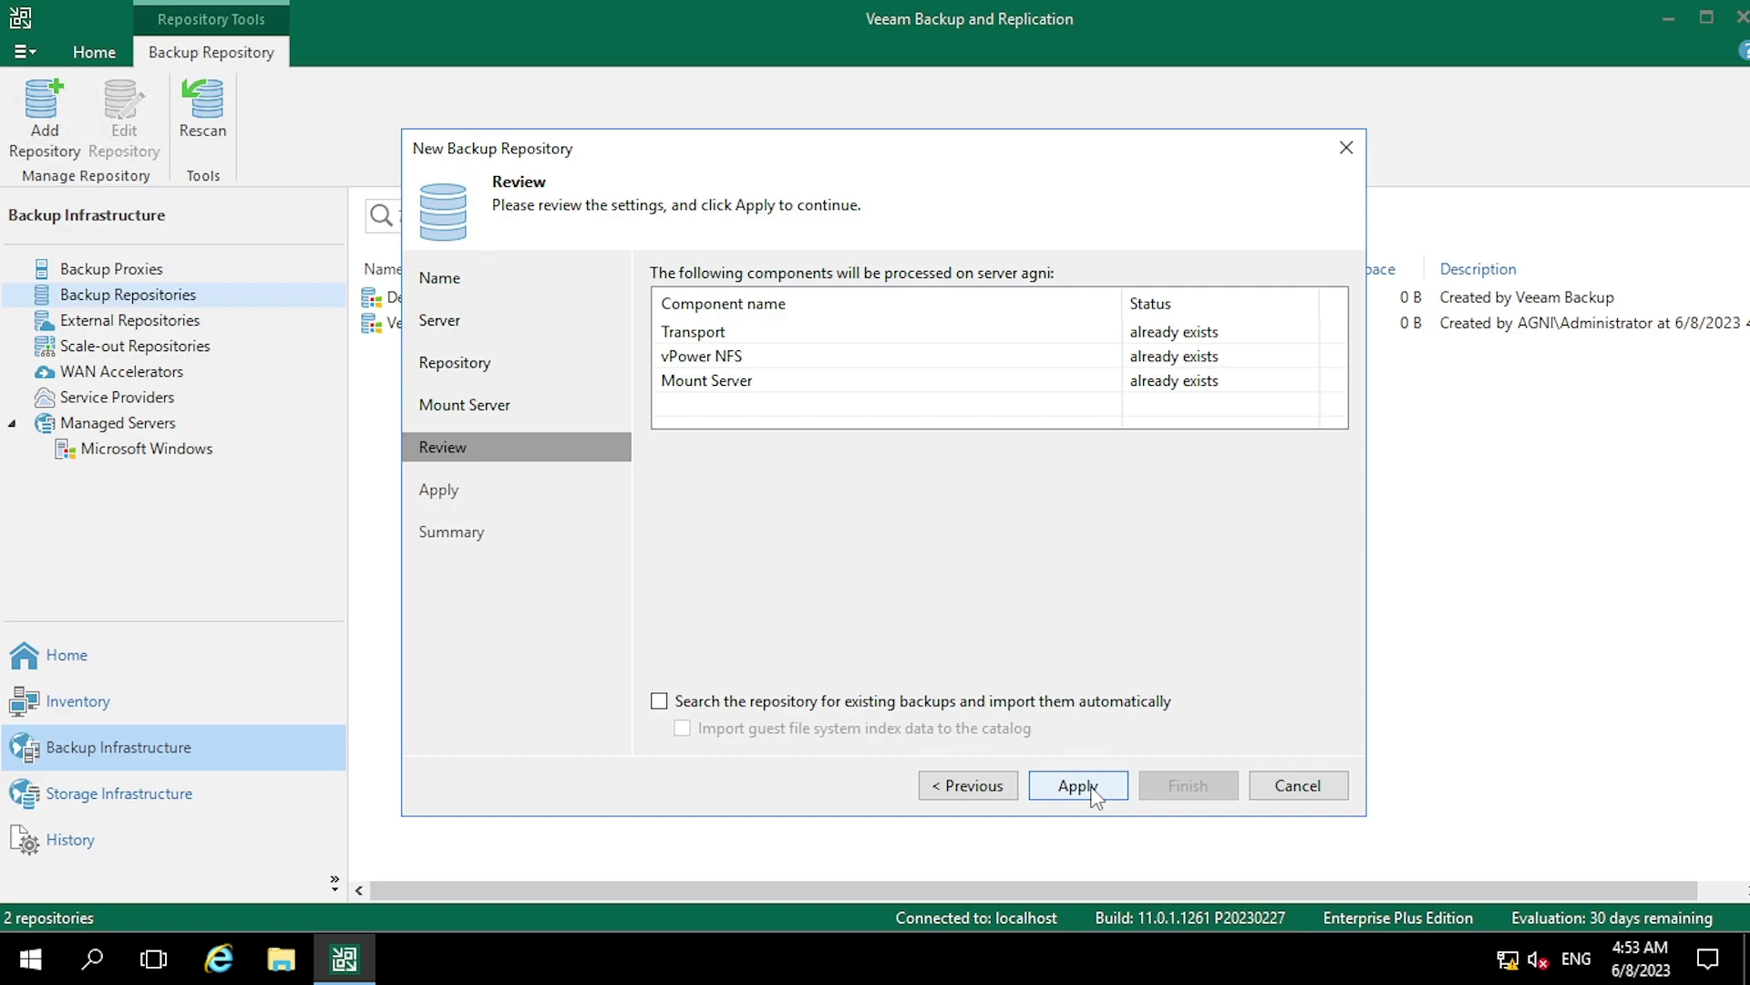
# Apply the configuration to create the repository, finish the wizard, and select Internal Disk in the repository list
pyautogui.click(1079, 786)
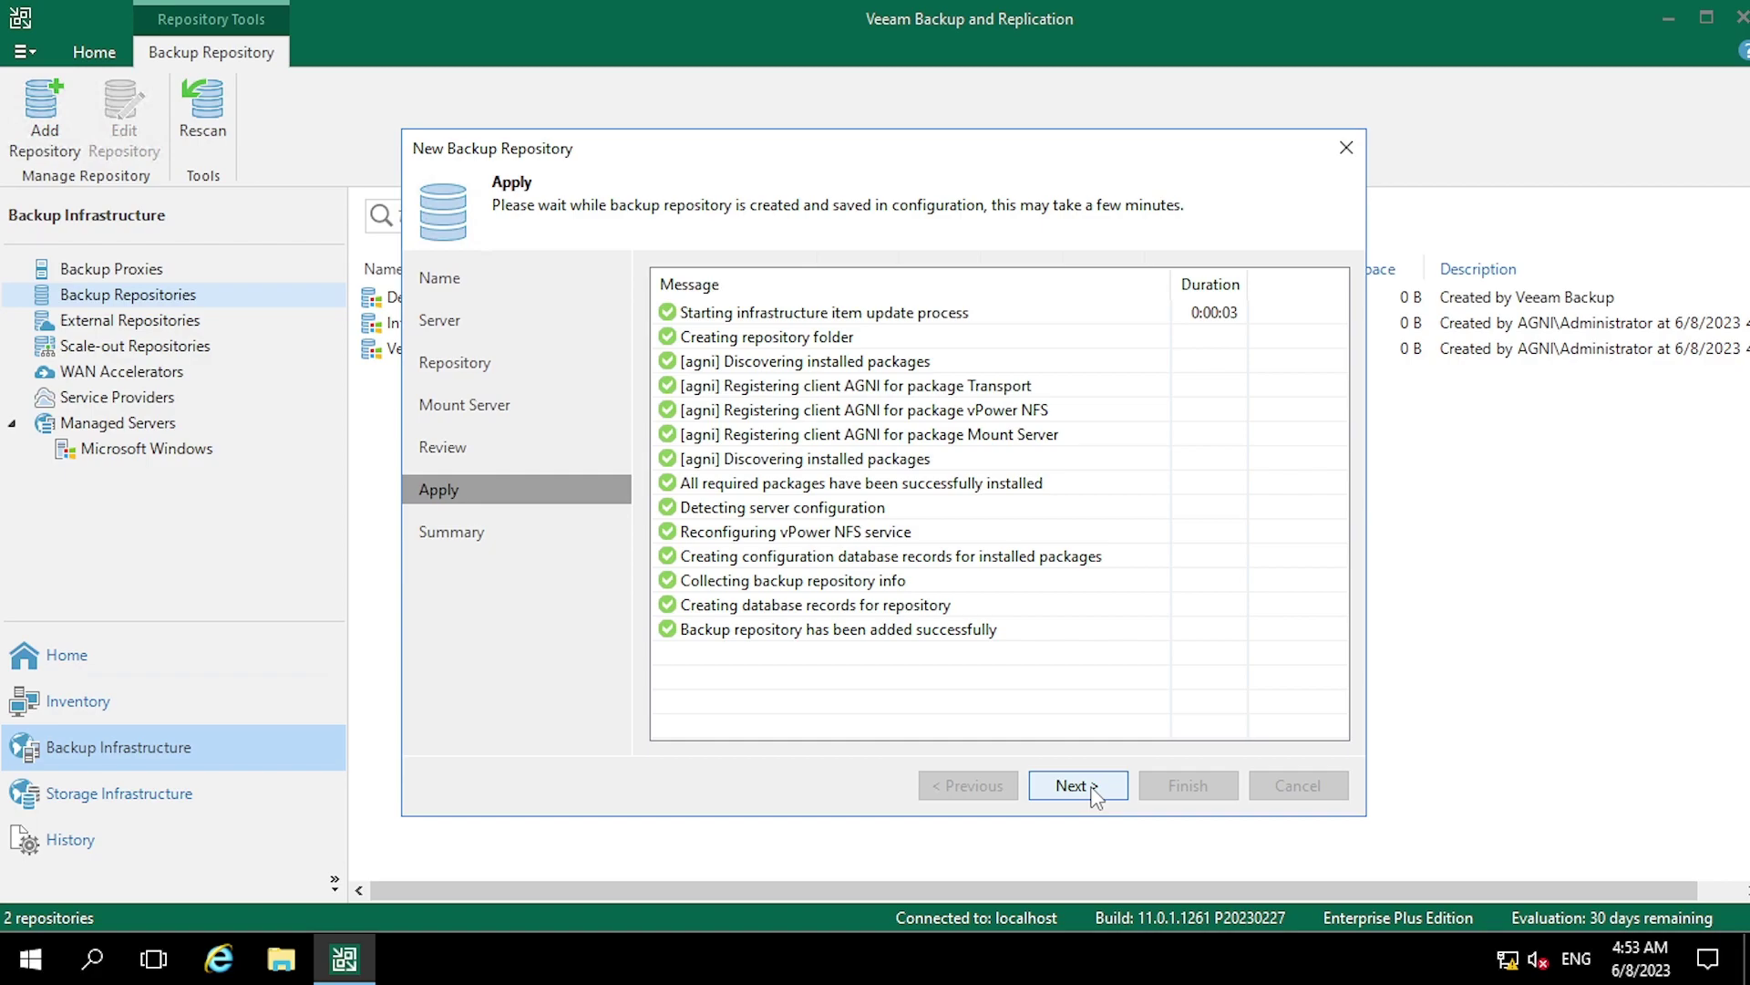
pyautogui.click(1093, 789)
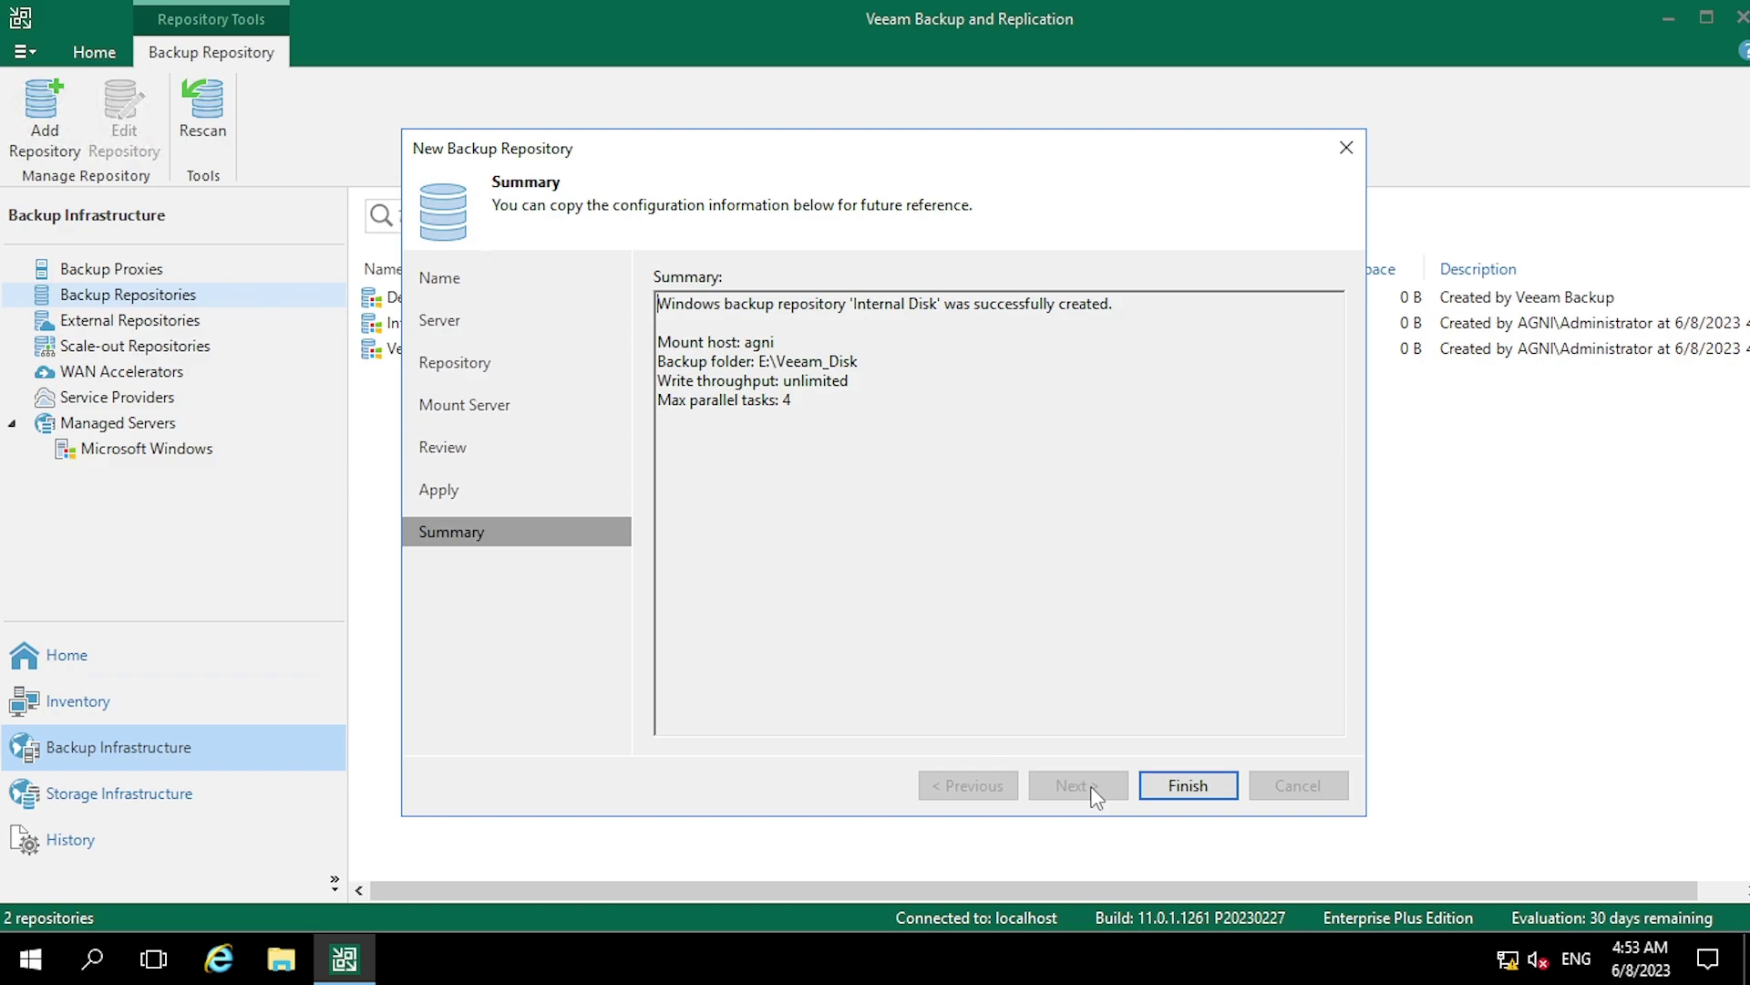
pyautogui.click(1185, 789)
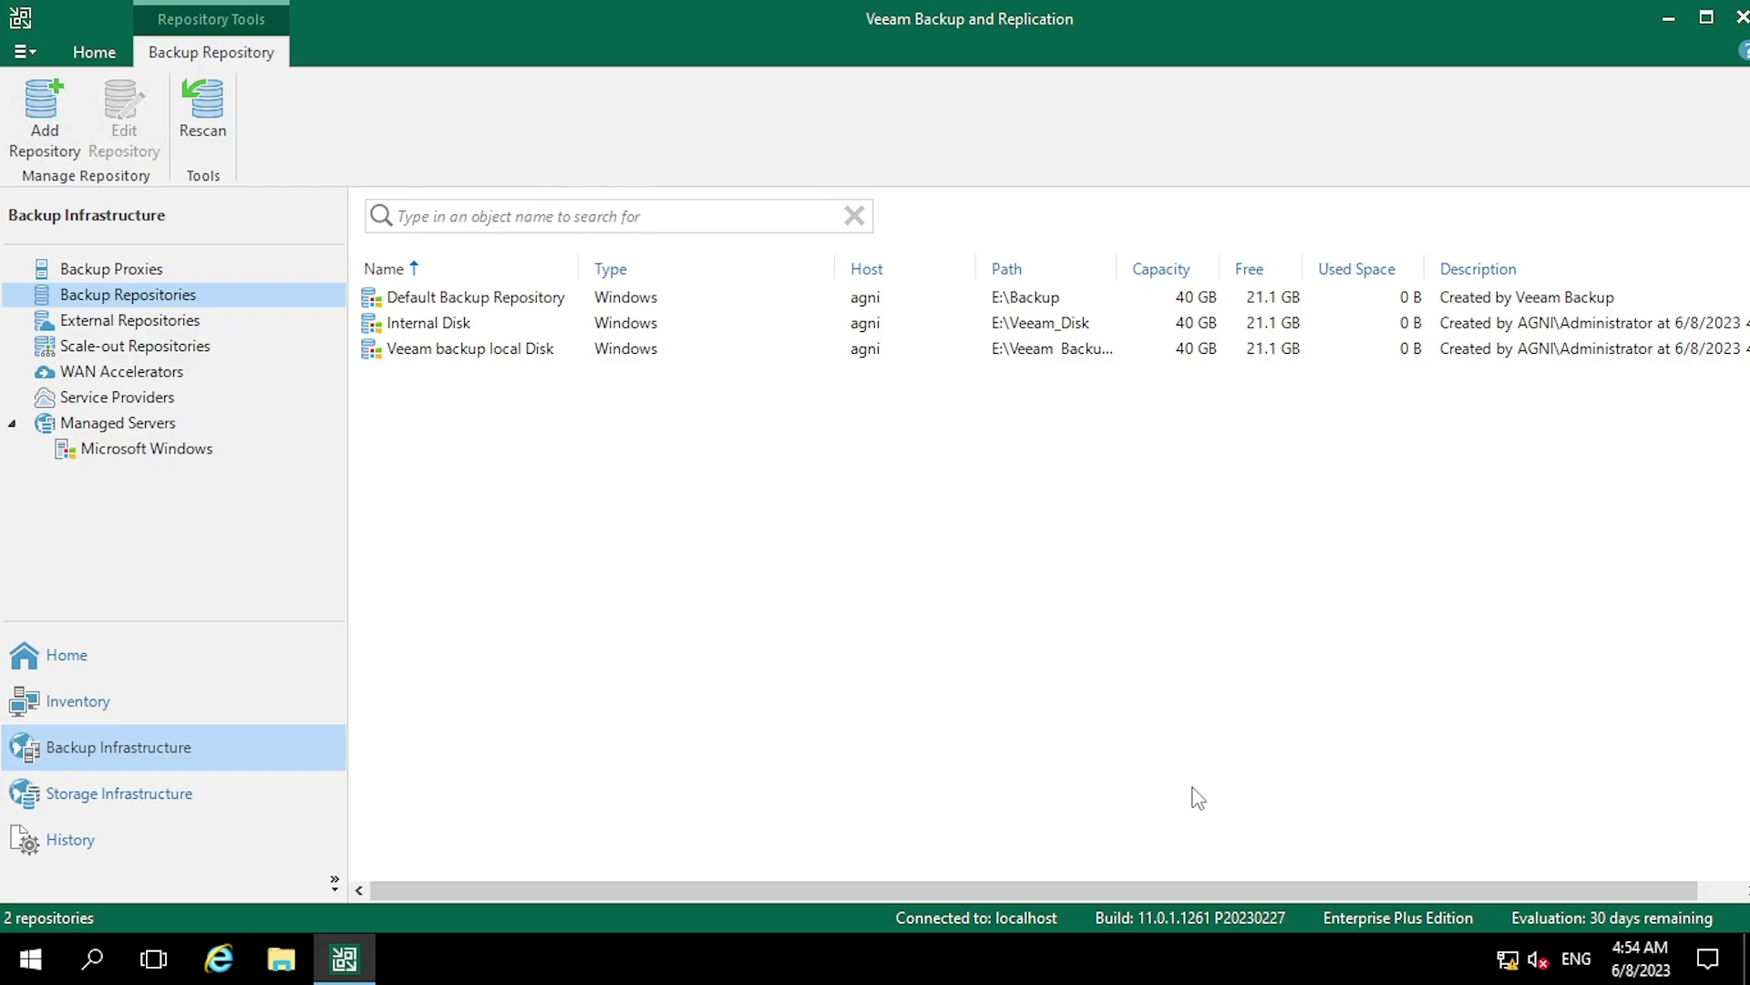
pyautogui.click(504, 331)
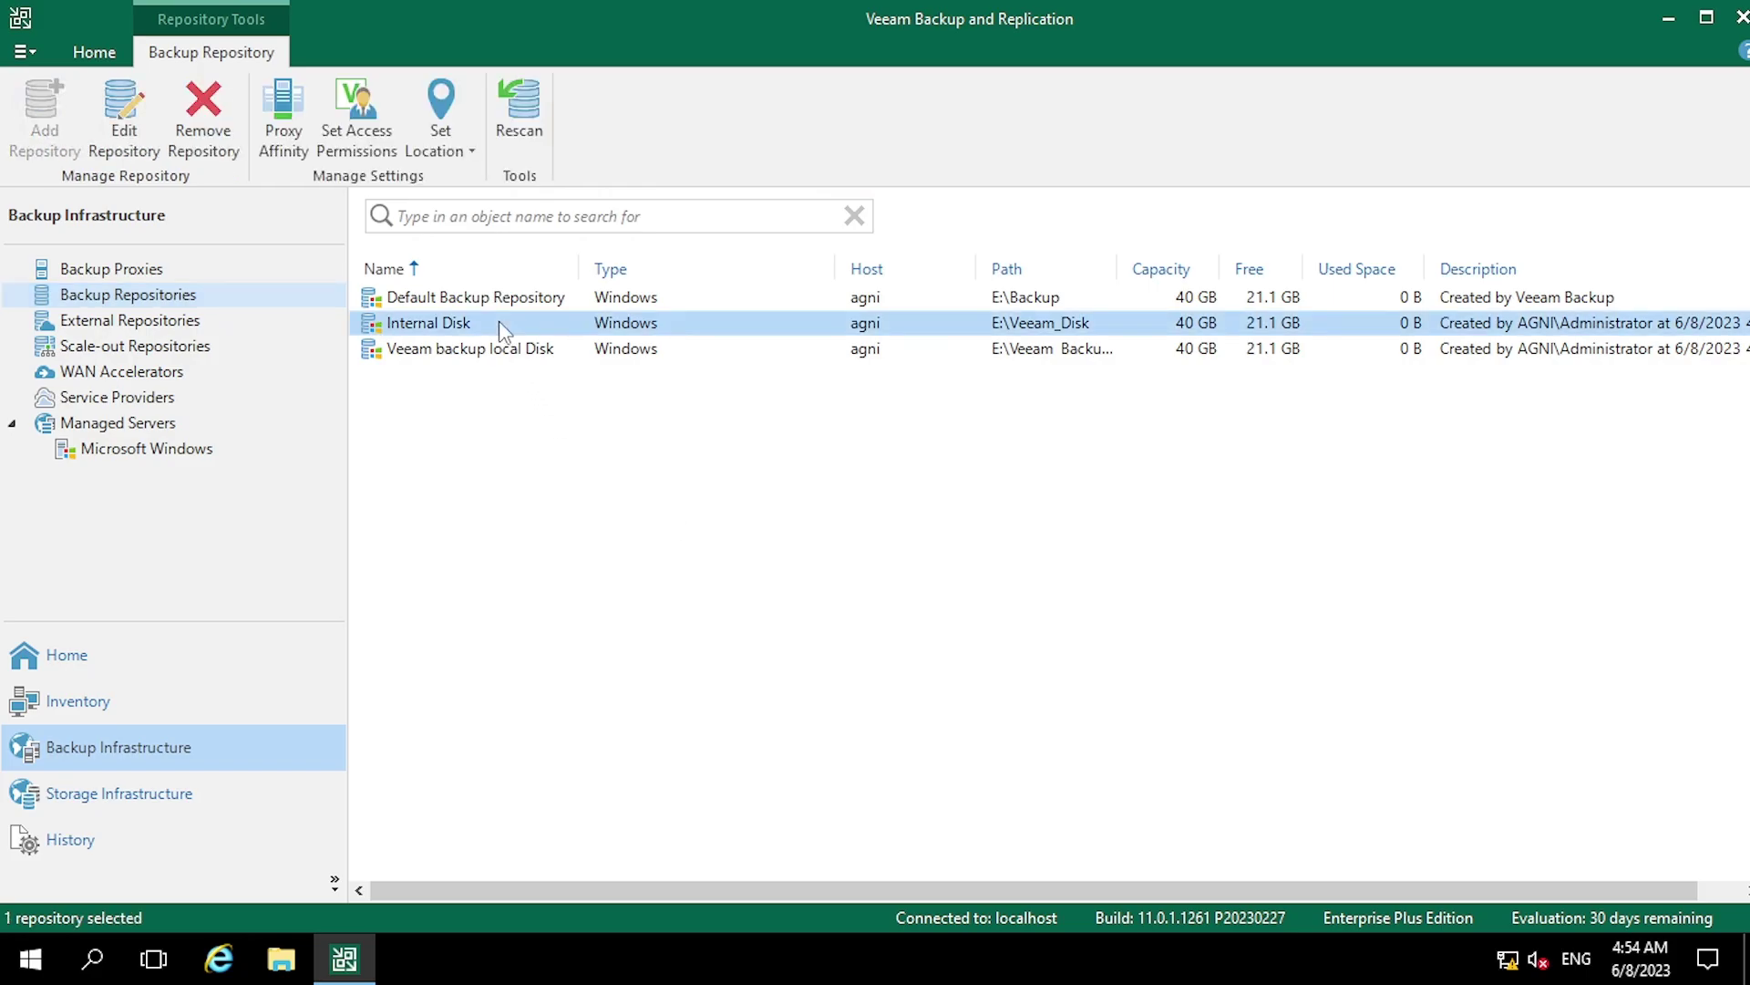